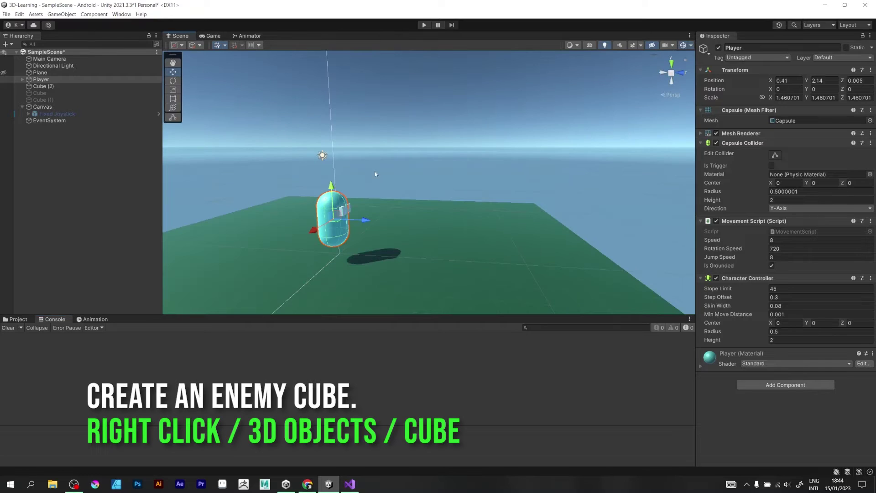
Add a cube beside the capsule and scale it up to about 1.95.
right_click(40, 158)
mouse_move(65, 252)
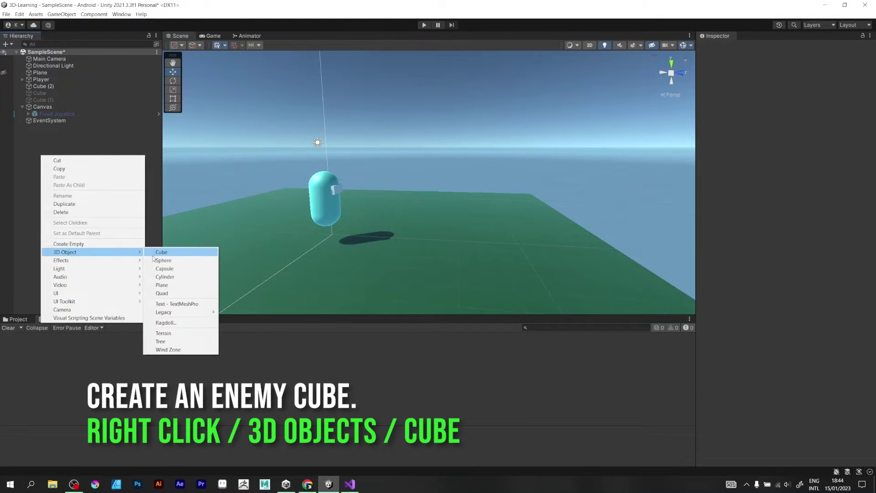
click(162, 252)
drag(424, 187, 421, 208)
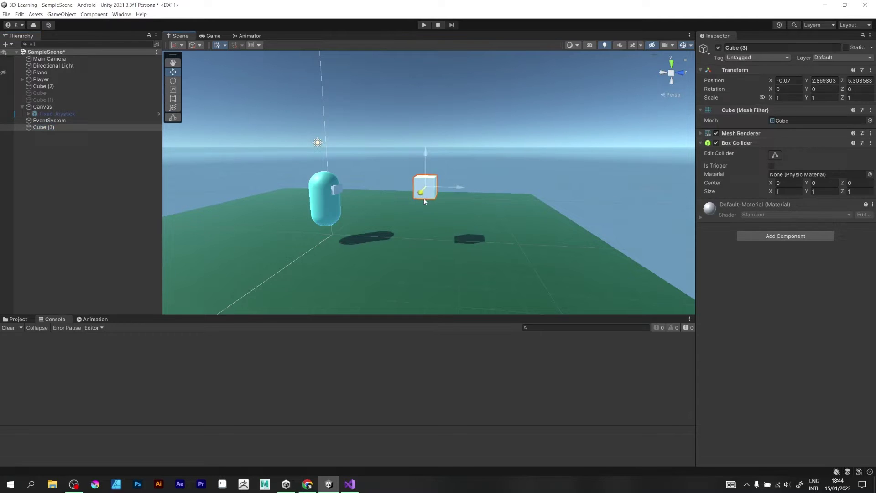
key(r)
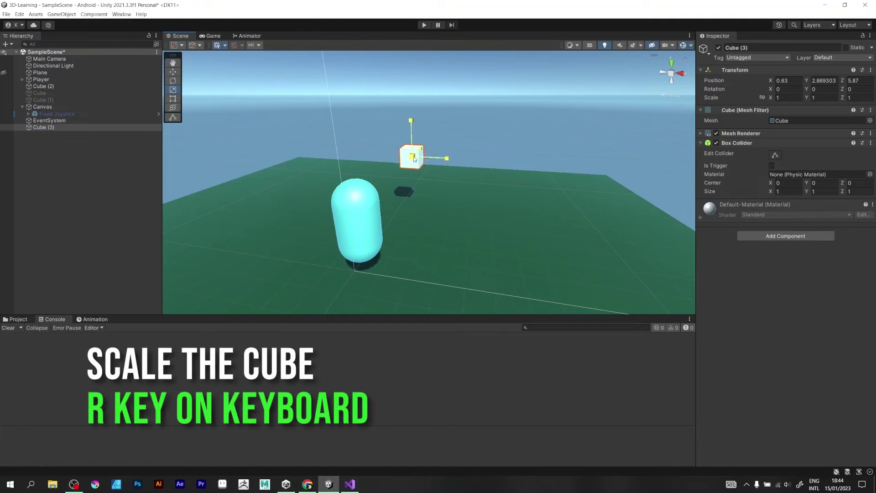
mouse_move(413, 157)
mouse_down()
mouse_move(442, 142)
mouse_move(297, 169)
mouse_up()
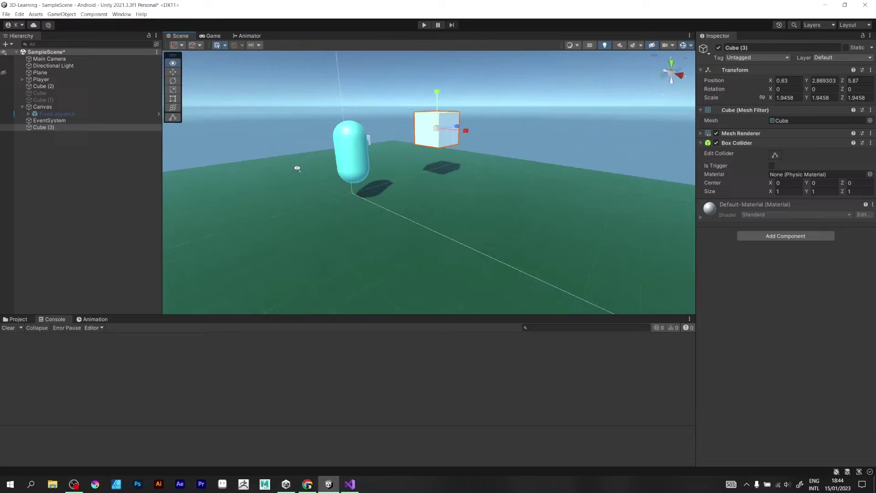
Create a material in Materials named Enemy with a red Albedo colour.
right_click(177, 398)
mouse_move(240, 209)
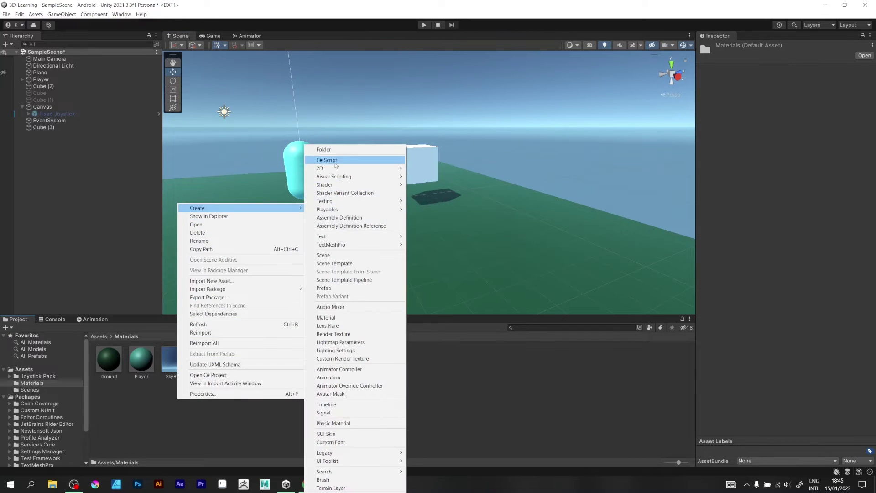
click(326, 317)
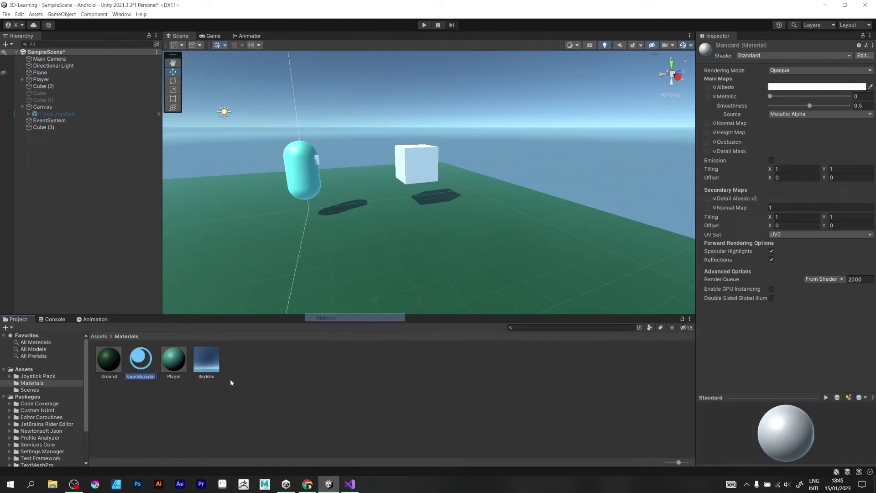
text(Enemy)
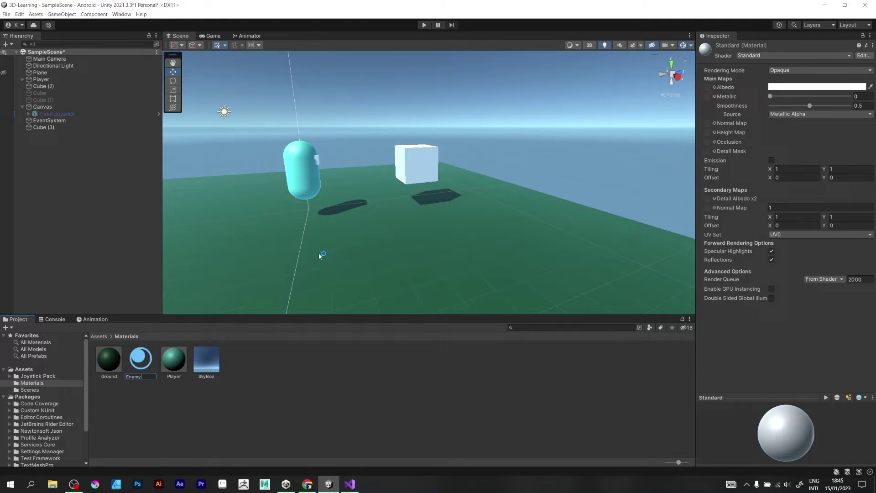
key(Return)
click(797, 87)
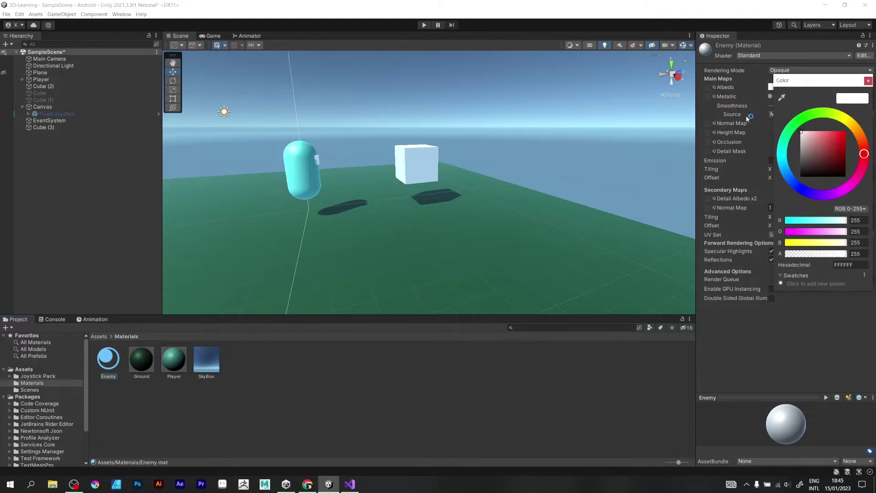
click(842, 142)
click(868, 80)
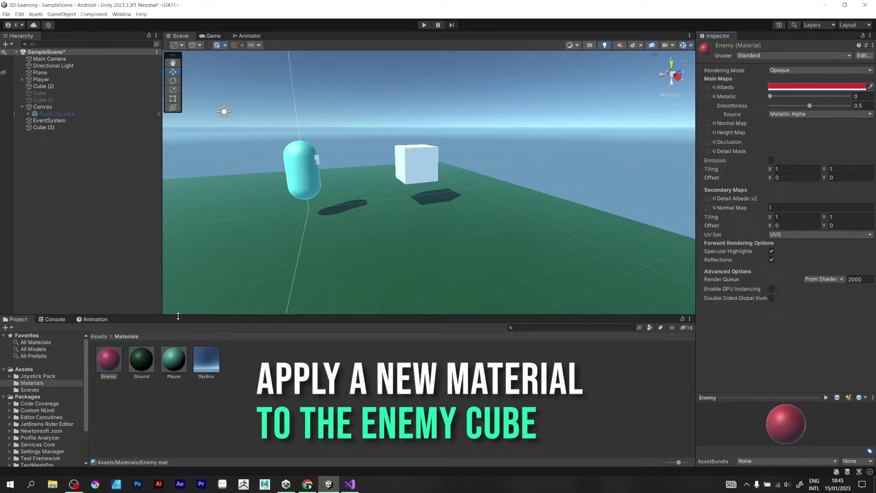
Apply the Enemy material to the cube and frame the red cube in view.
drag(124, 361, 435, 160)
click(387, 125)
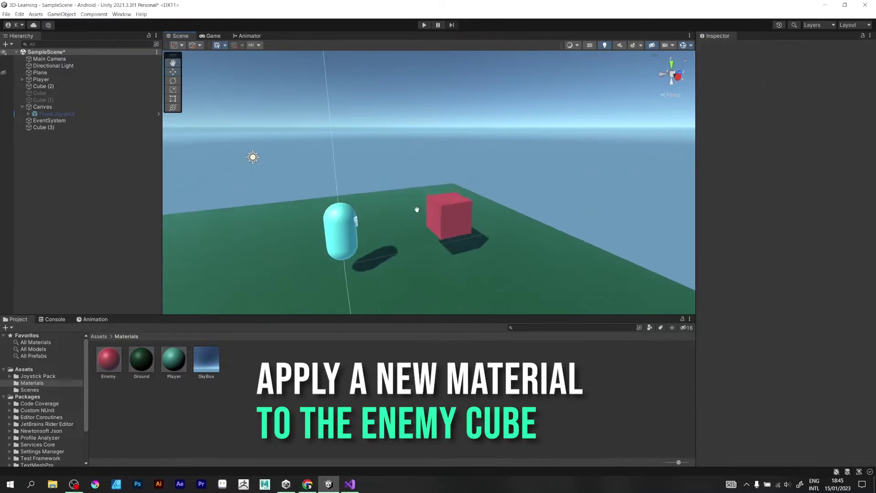
mouse_move(415, 208)
alt+mouse_down()
mouse_move(427, 221)
mouse_move(453, 221)
mouse_move(428, 191)
mouse_move(431, 211)
mouse_move(381, 150)
alt+mouse_up()
click(416, 203)
key(f)
click(448, 183)
Select the red cube and rename it Enemy.
click(456, 198)
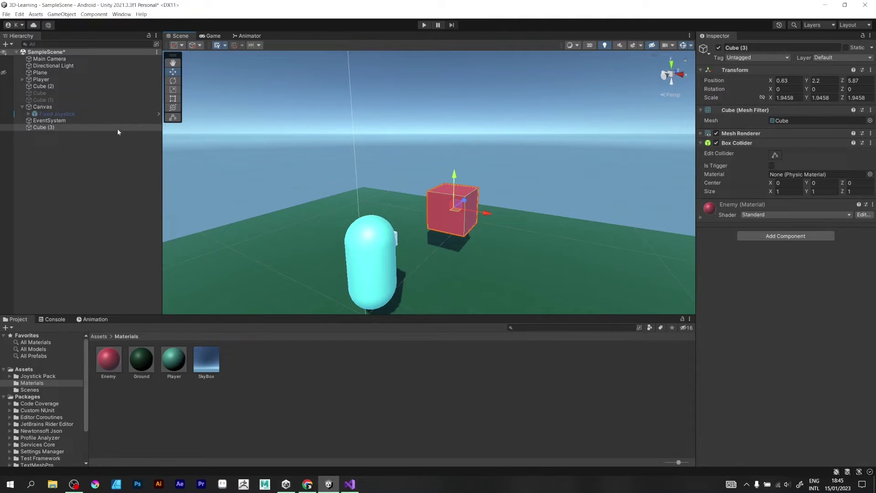
click(65, 128)
double_click(41, 128)
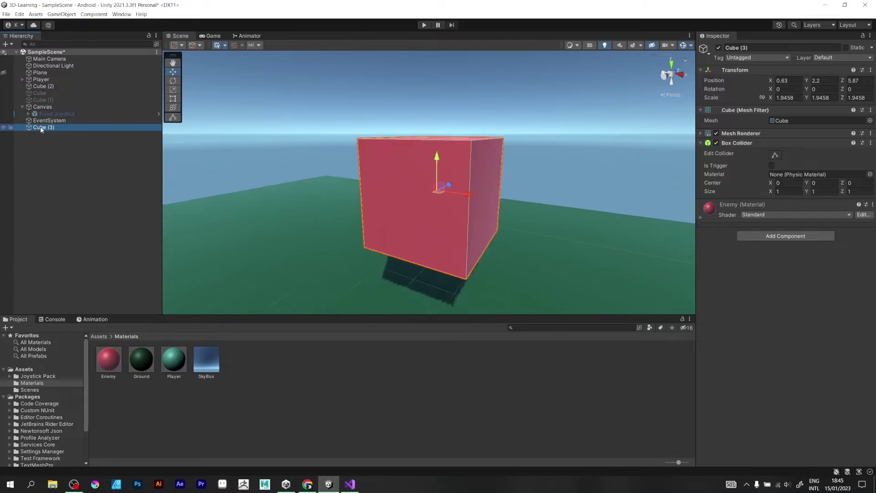
click(739, 48)
text(Enemy)
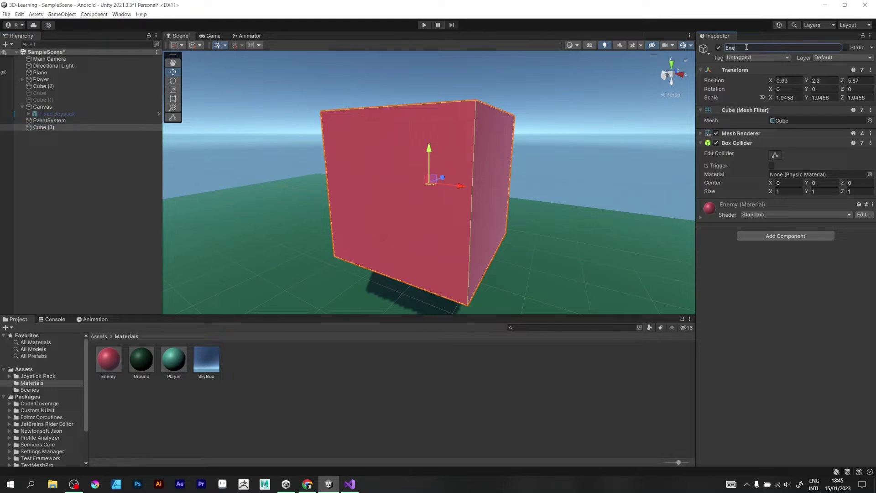
Add a second cube, pull it forward and flatten it into a thin eye bar.
right_click(67, 128)
mouse_move(116, 229)
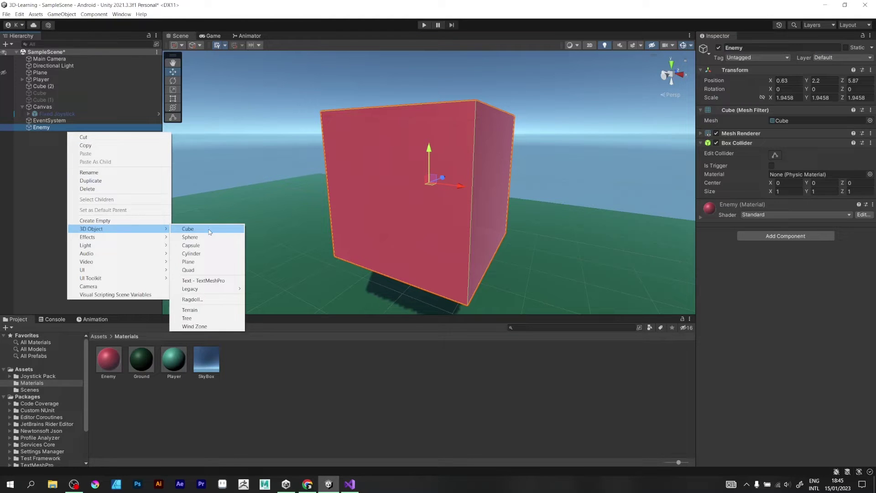
click(188, 229)
drag(440, 182, 414, 172)
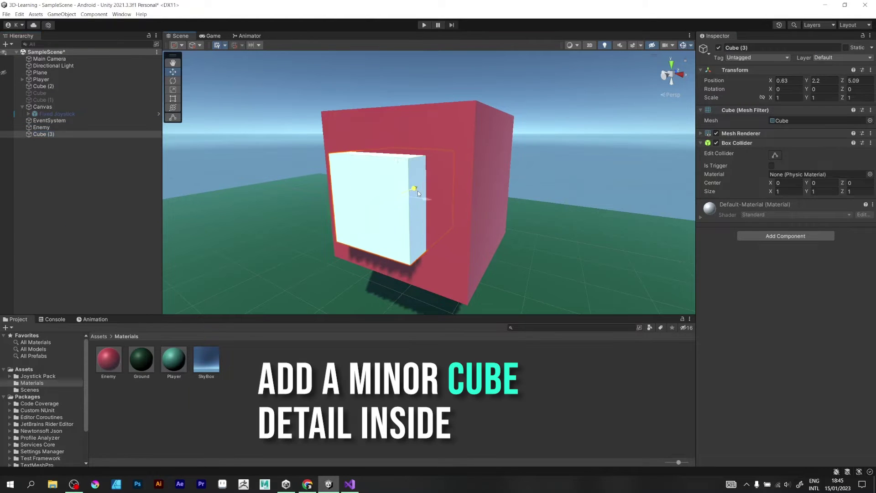
key(r)
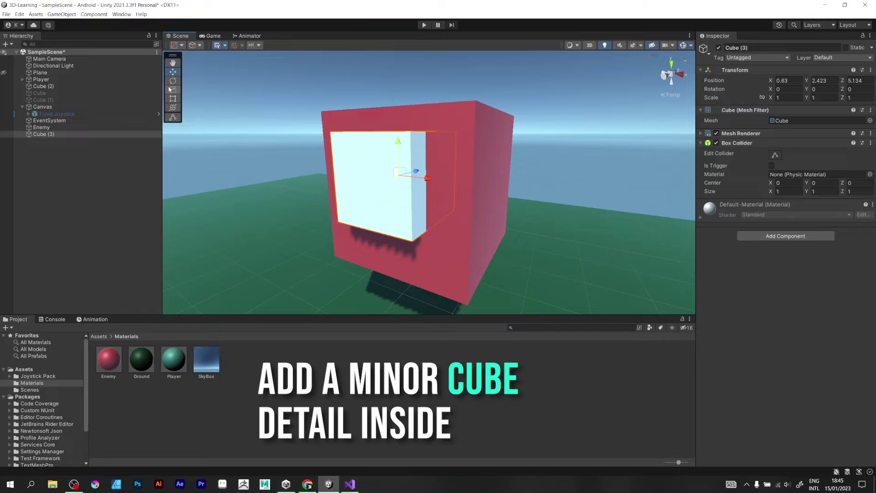
mouse_move(398, 140)
mouse_down()
mouse_move(404, 180)
mouse_move(380, 142)
mouse_up()
key(w)
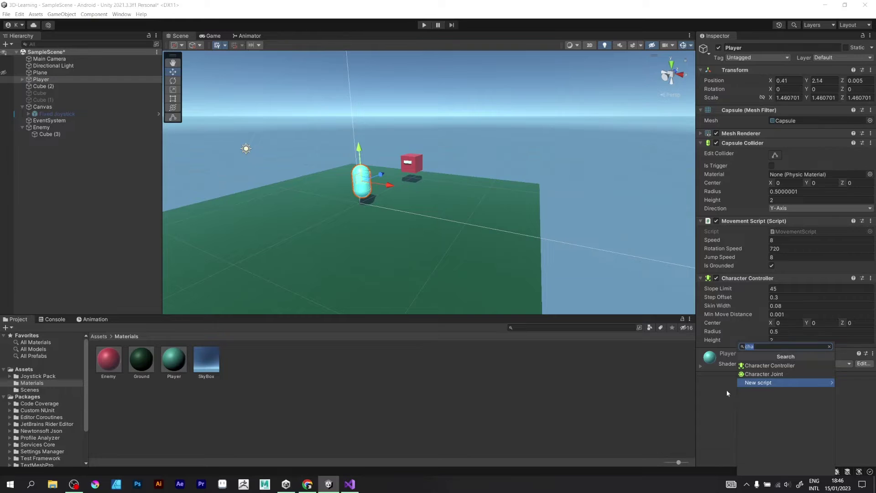
text(FollowS)
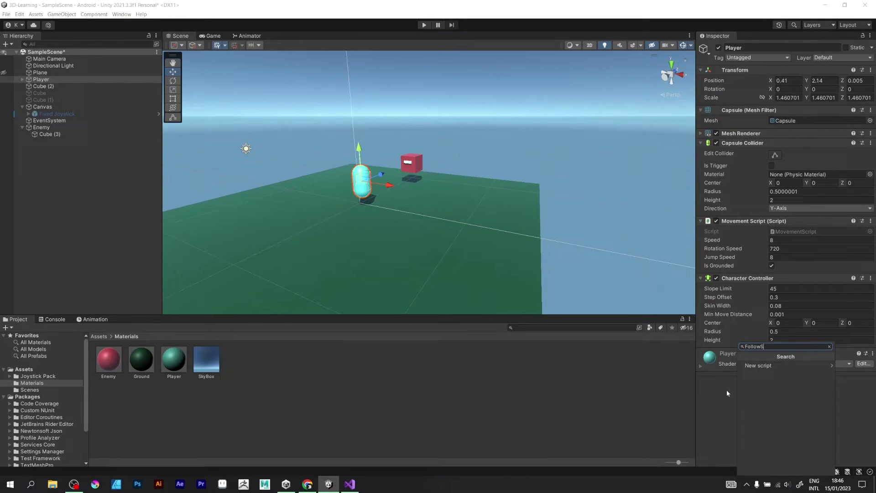
text(cript)
Enter FollowScript as the new script name in the Player's Add Component search.
click(753, 366)
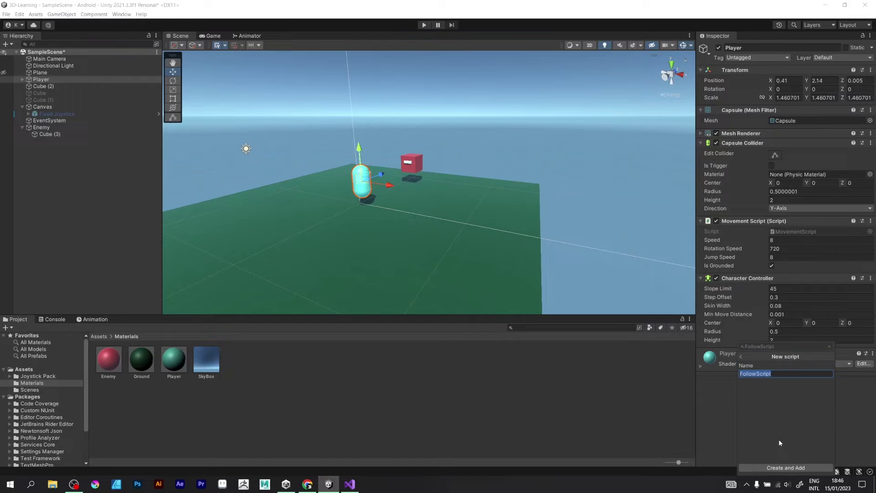
Attach FollowScript to Player and write the Update MoveTowards line using 10 * Time.deltaTime.
click(775, 469)
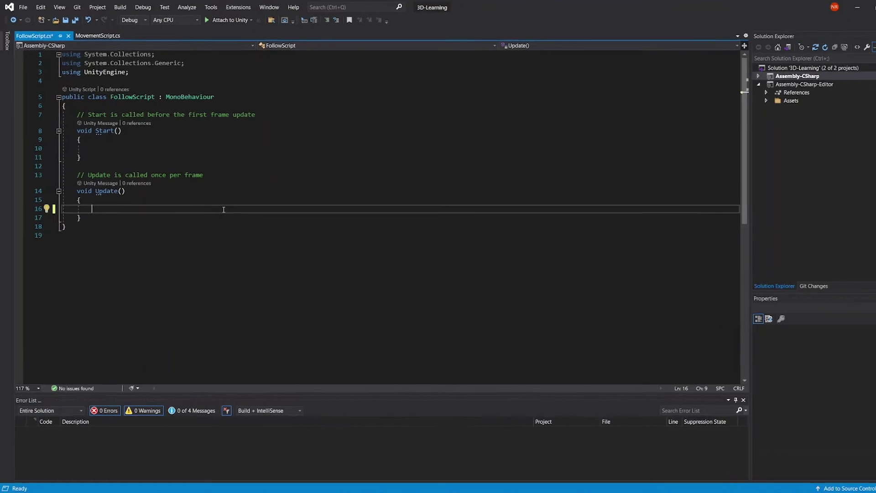
text(transfo)
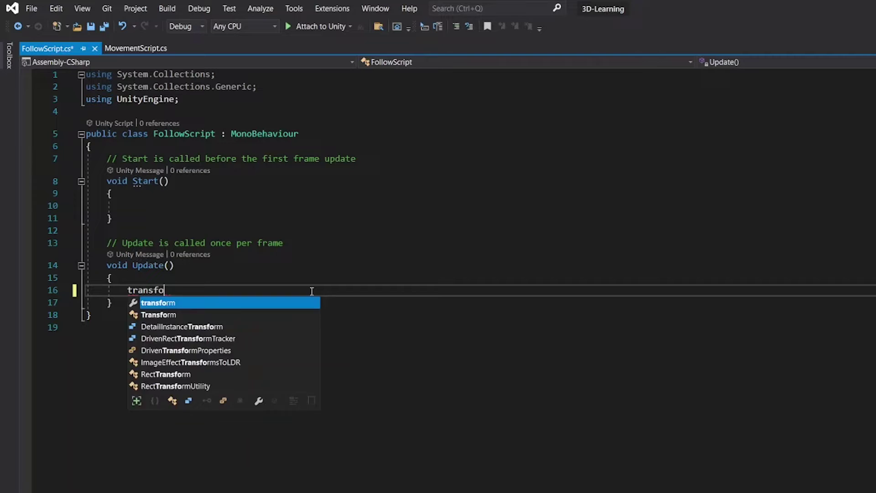
text(rm.position)
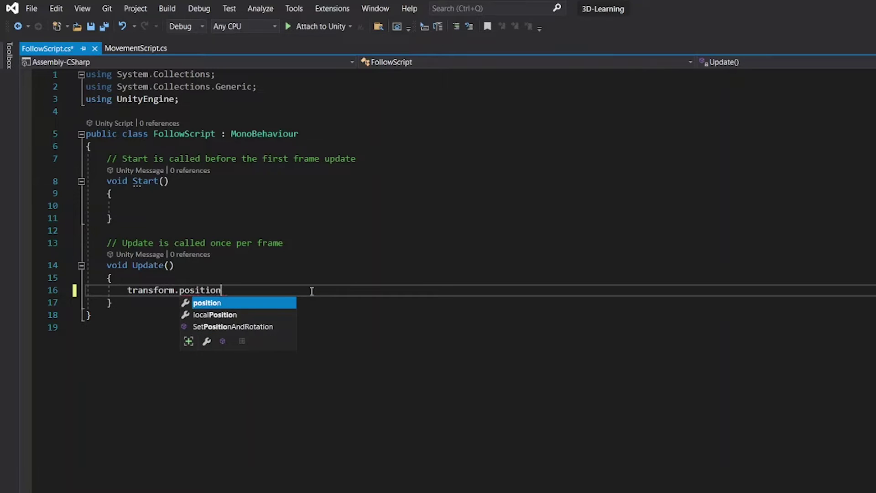
text( = Ve)
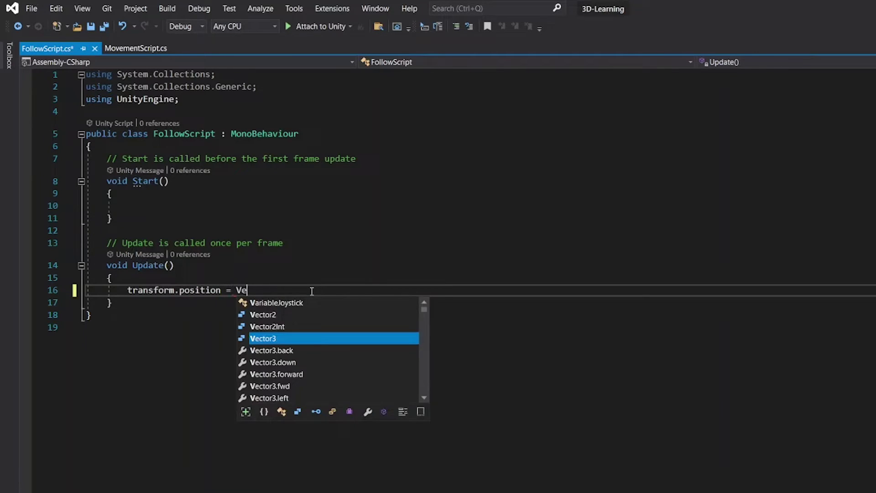
text(ctor3)
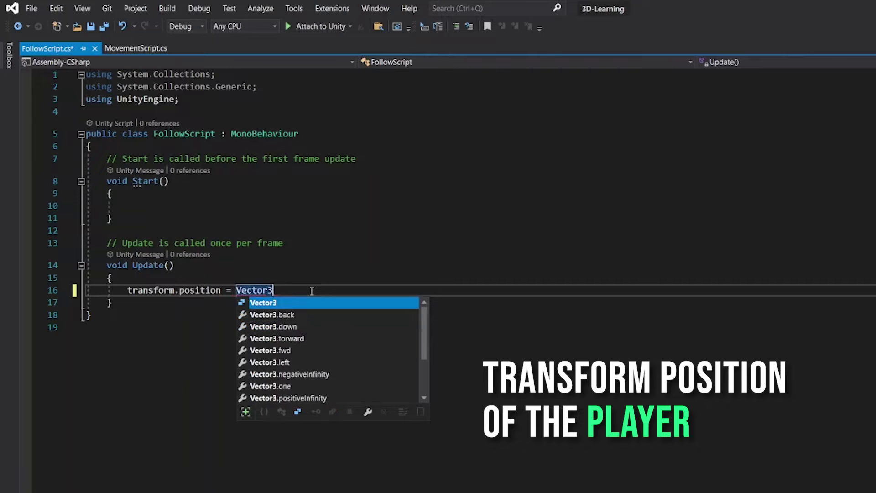
text(.MoveT)
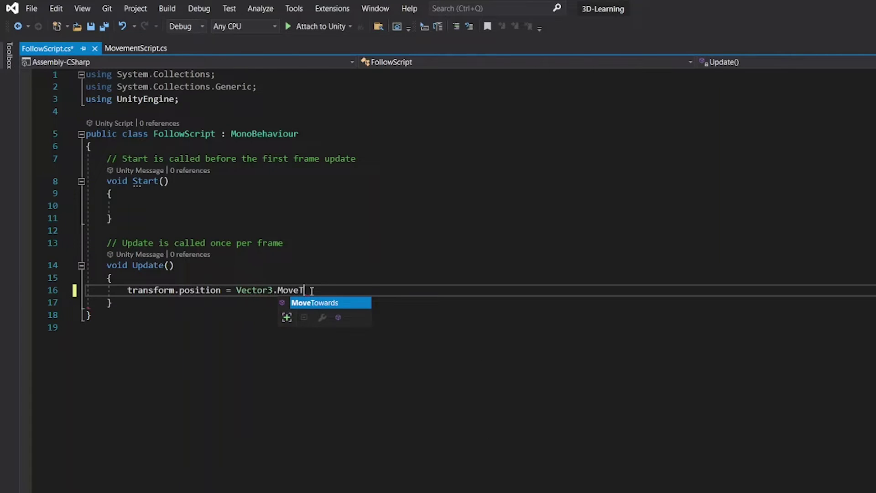
key(Tab)
double_click(312, 291)
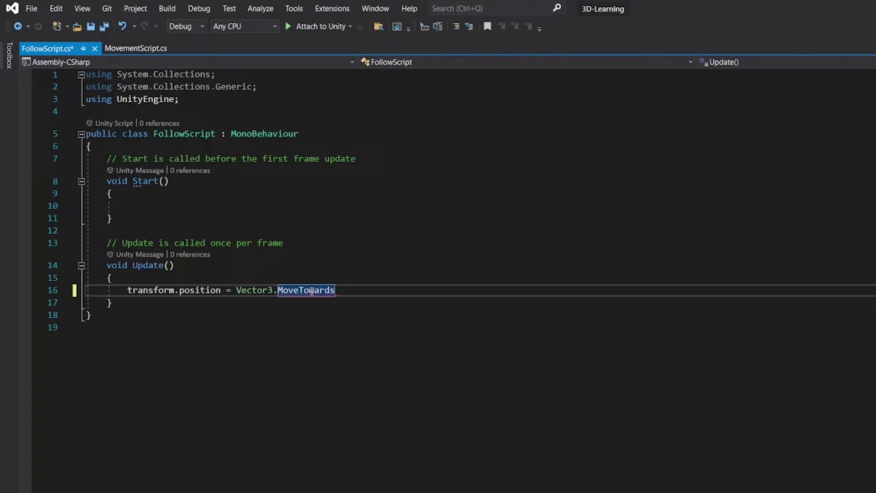
text((this)
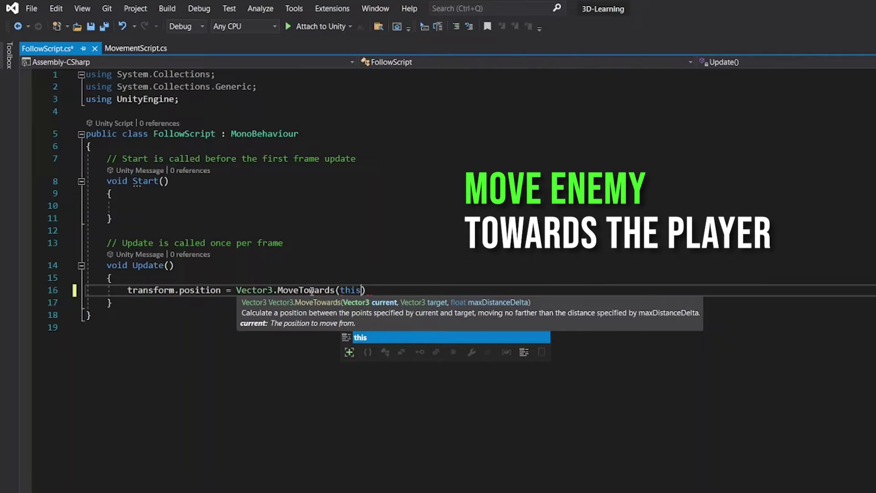
text(.)
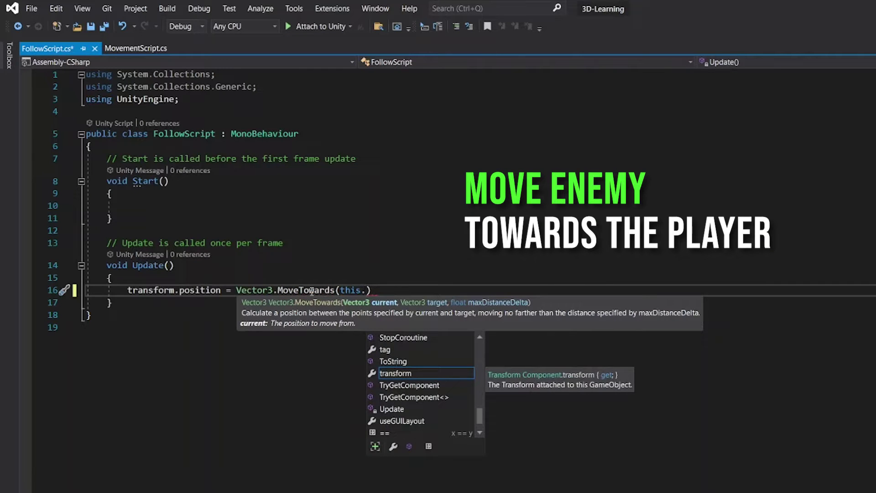
text(tra)
key(Tab)
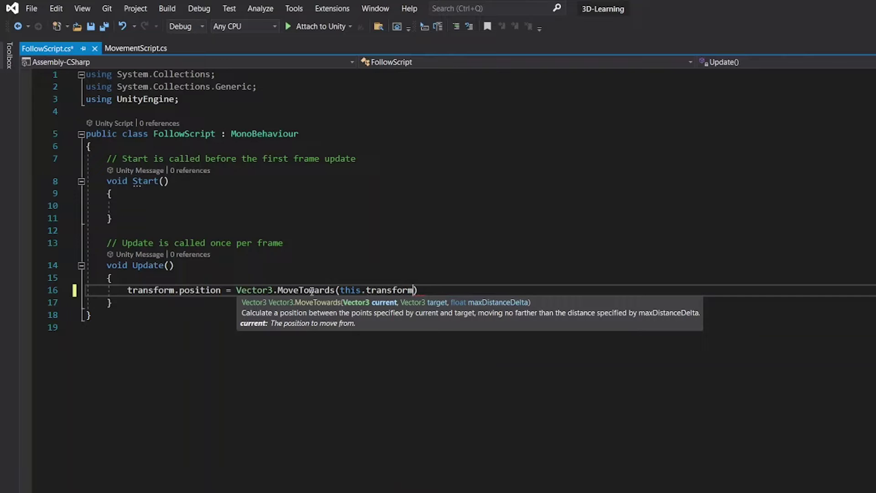
text(.posi)
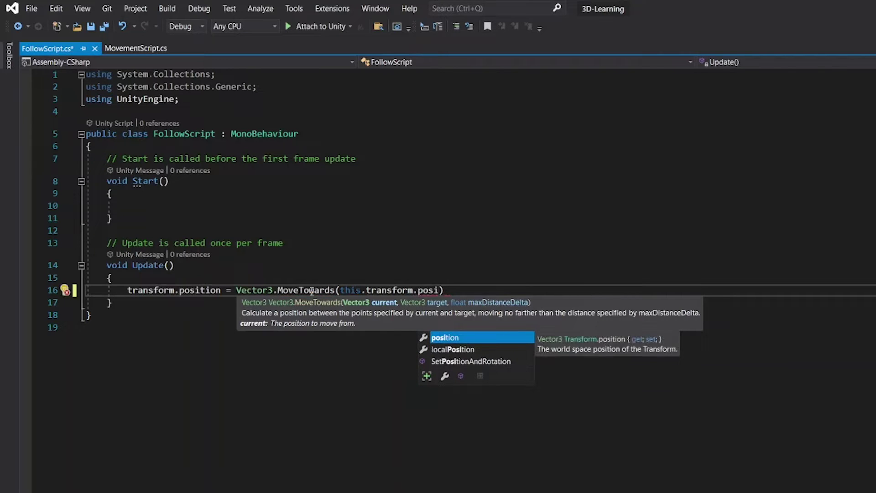
key(Tab)
text(, Ta)
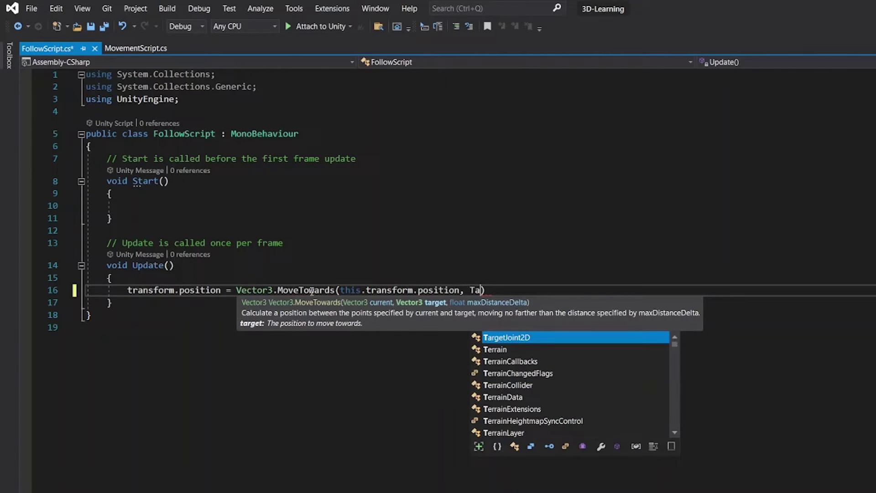
text(rget)
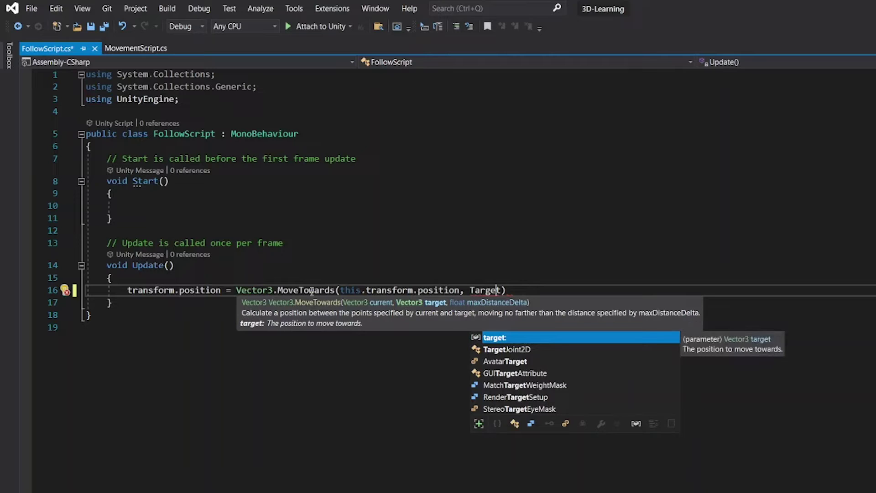
text(.Position)
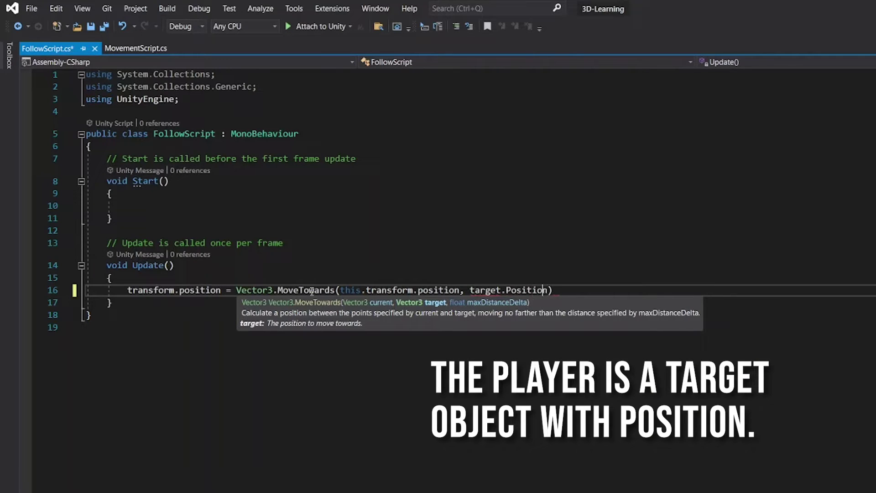
key(Left)
key(Left)
key(Left)
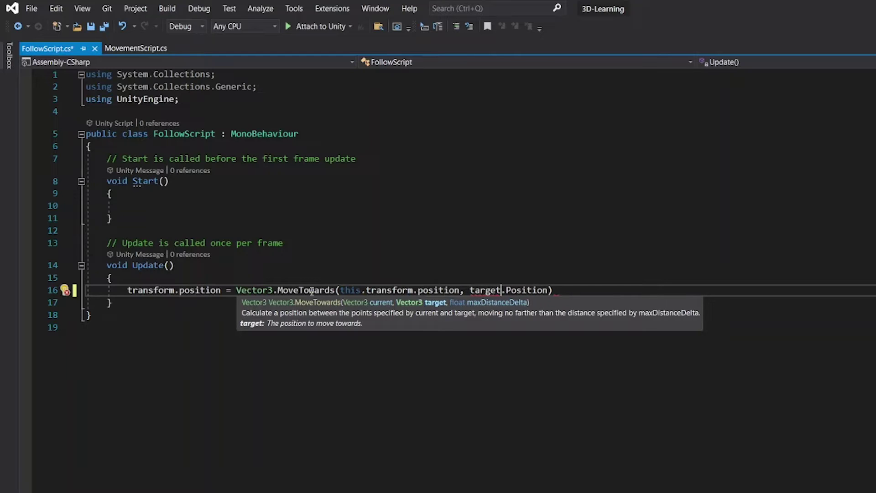
text(Obj.Position)
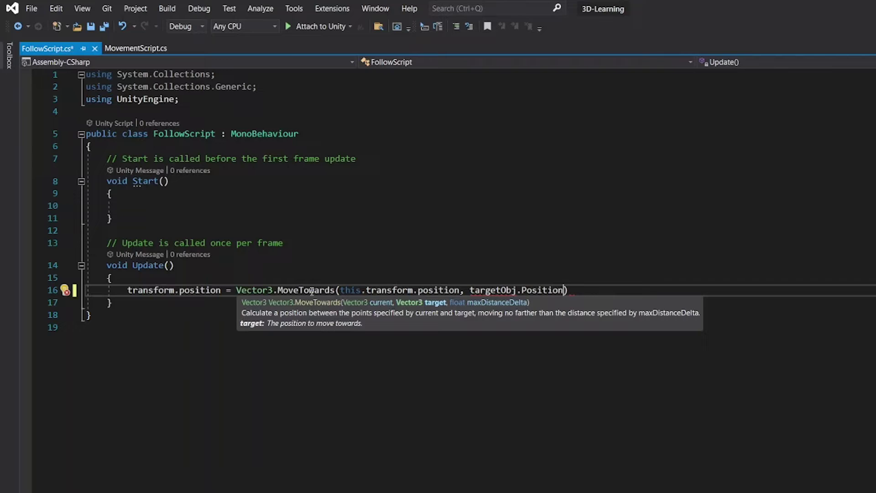
text(, )
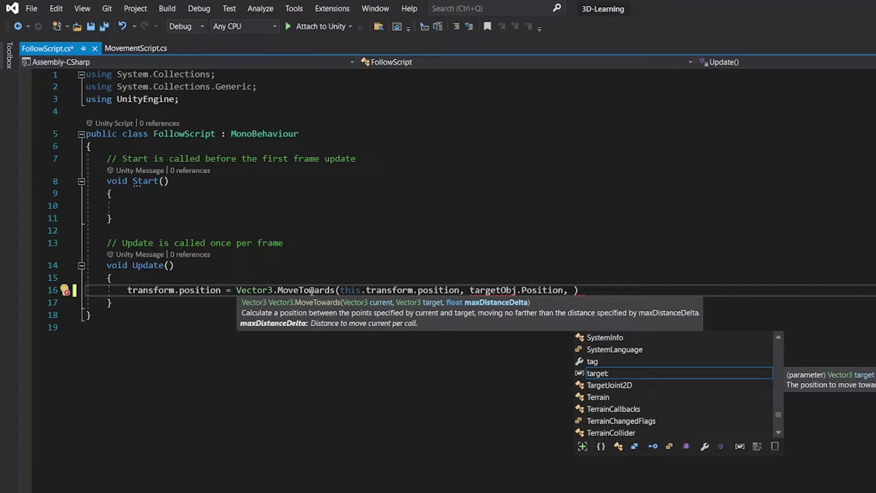
text(10)
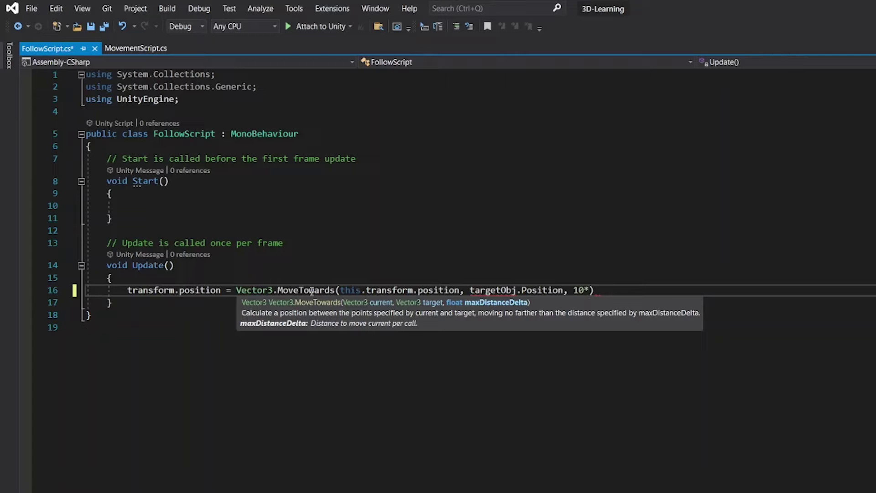
text( * Ti)
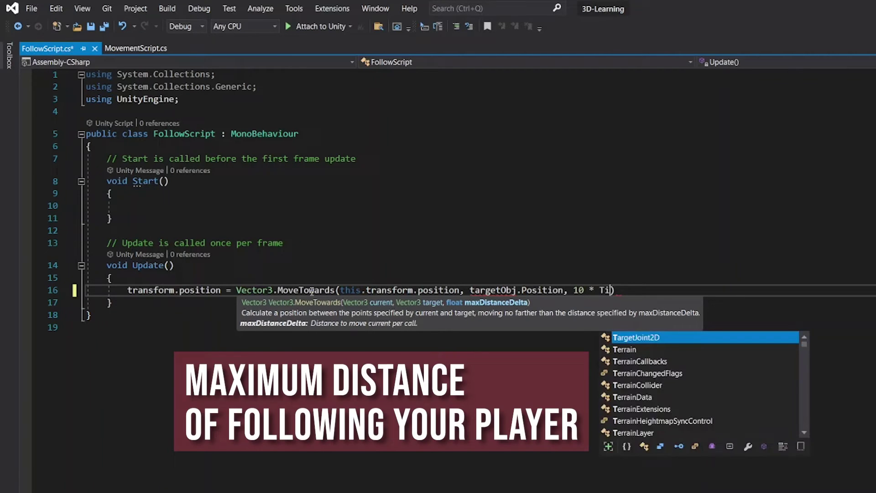
text(me.deltaTime)
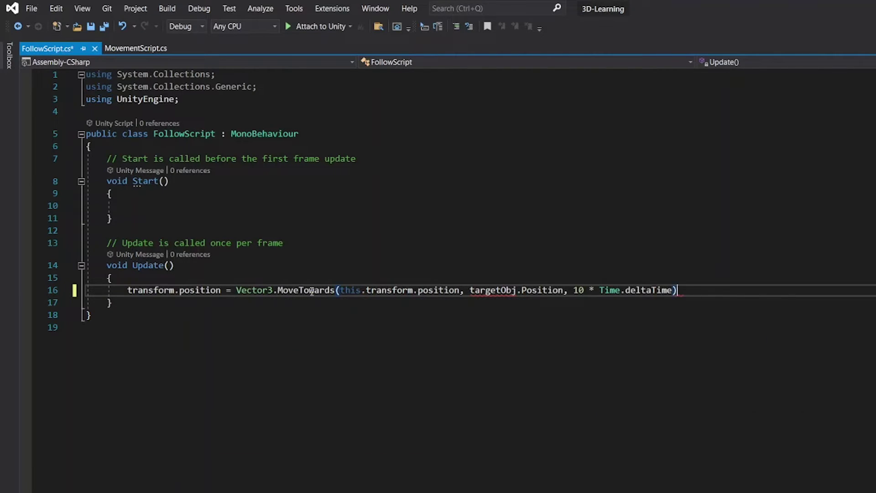
Declare 'public Transform targetObj;' in the class and save the file.
click(166, 146)
key(Return)
text(public Transform targetObj;)
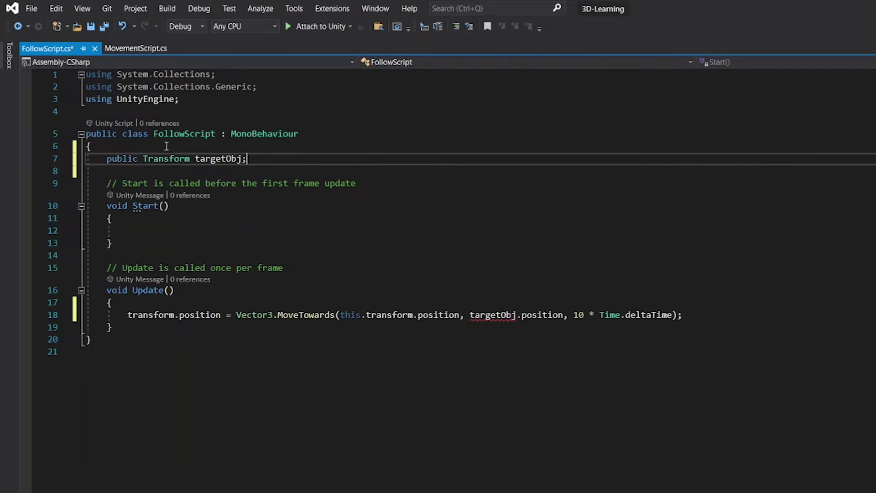
click(397, 302)
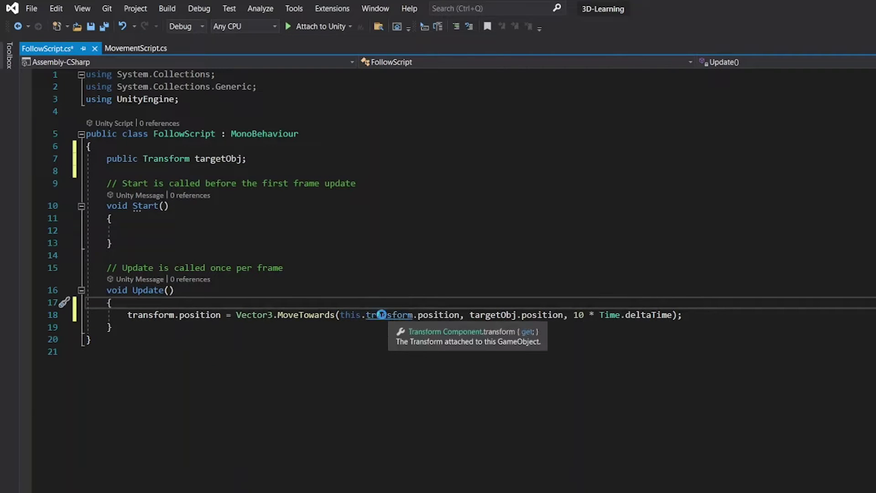
key(ctrl+s)
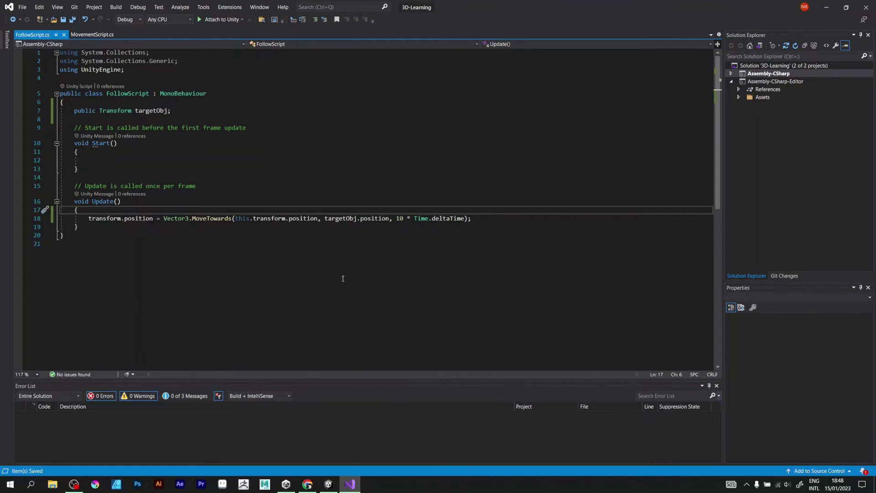
Give Enemy a Rigidbody and Follow Script, with Player as Target Obj.
click(331, 486)
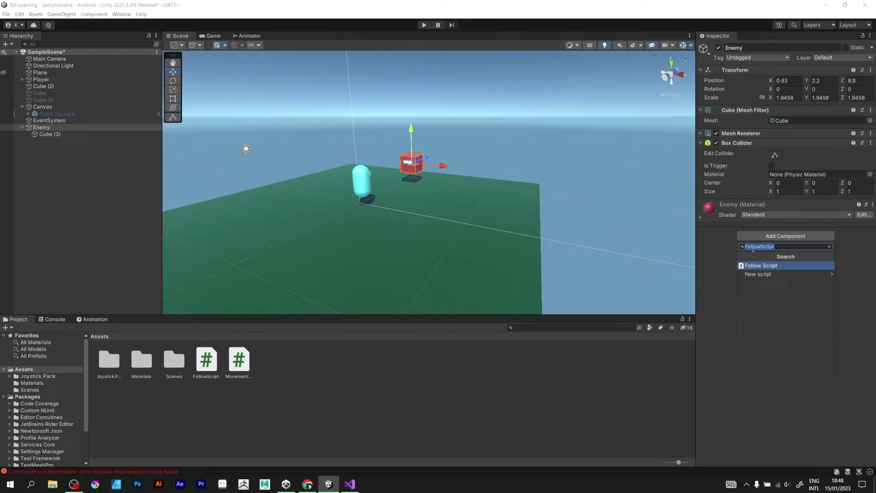
text(rigid)
click(758, 302)
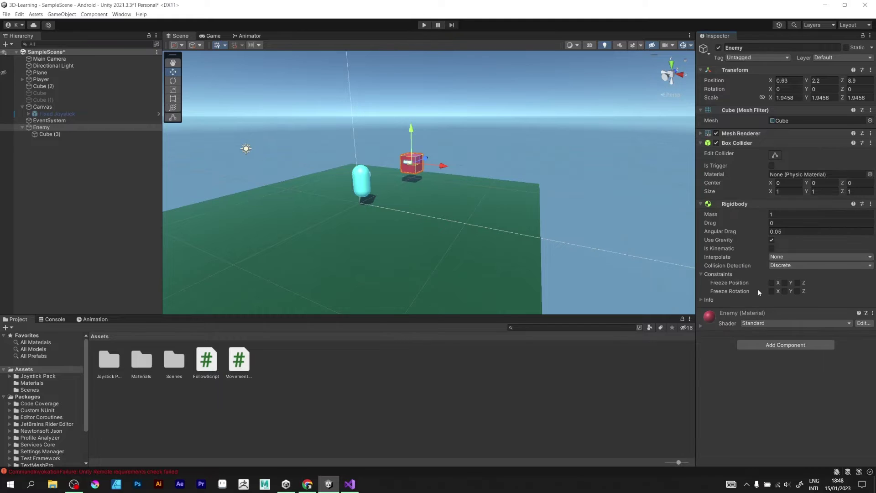
click(767, 345)
click(770, 407)
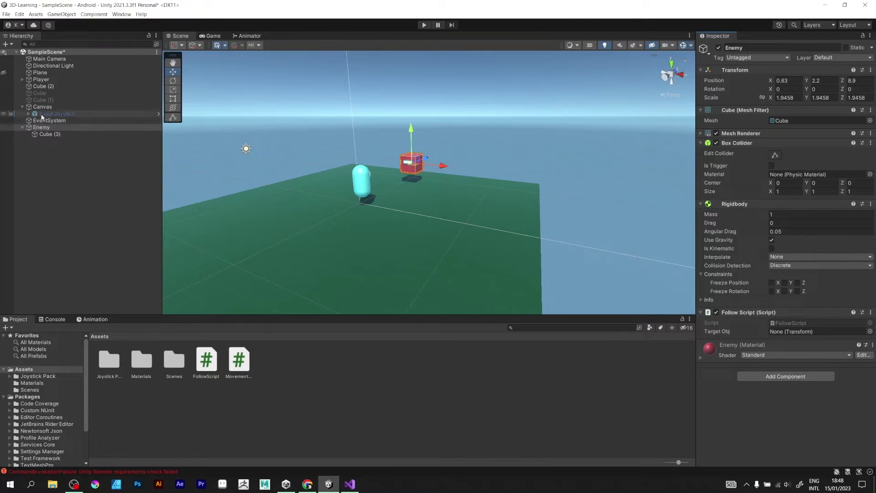
drag(40, 80, 787, 331)
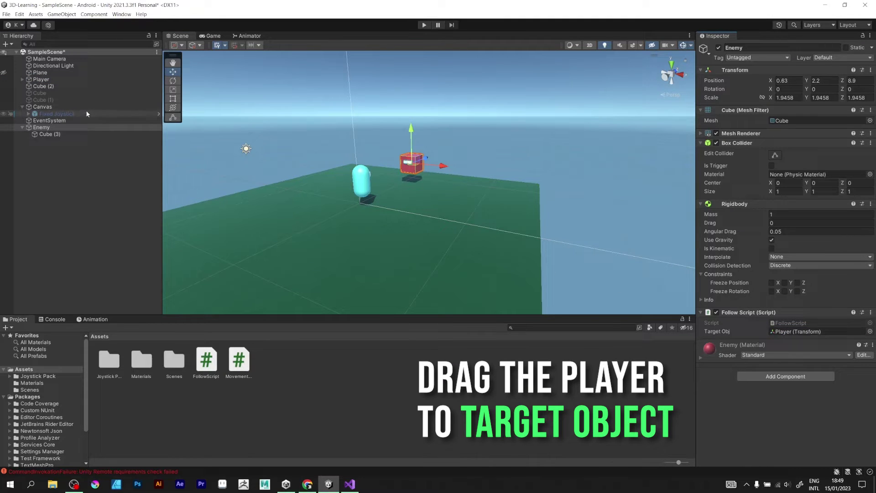
Remove the Follow Script component from the Player.
click(75, 80)
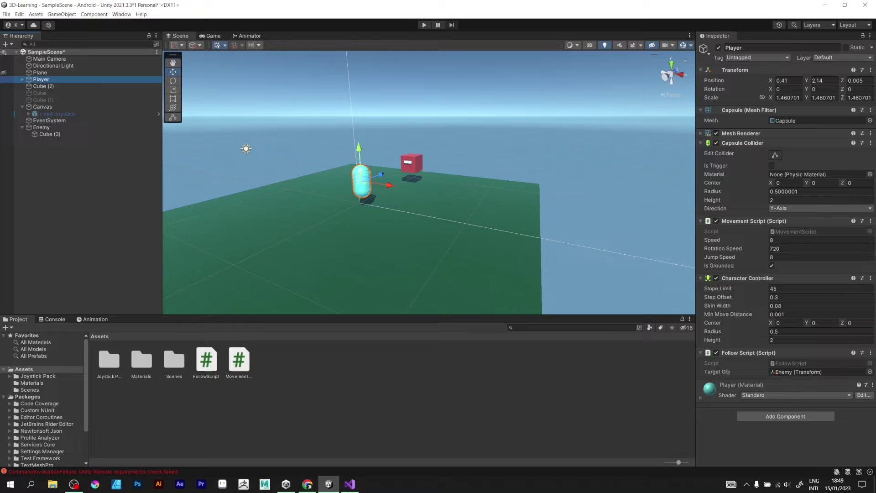
right_click(785, 353)
click(841, 372)
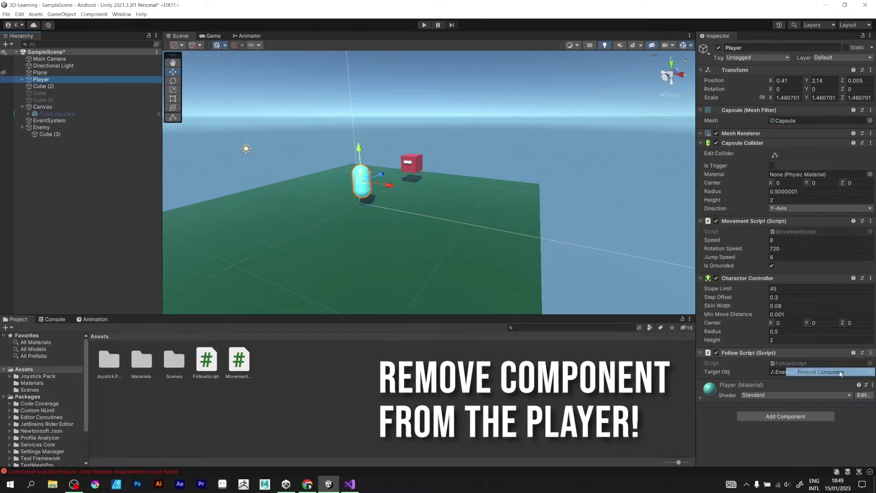
Play the game and walk the player with D, W, A, S, D while the enemy chases.
click(213, 36)
click(424, 25)
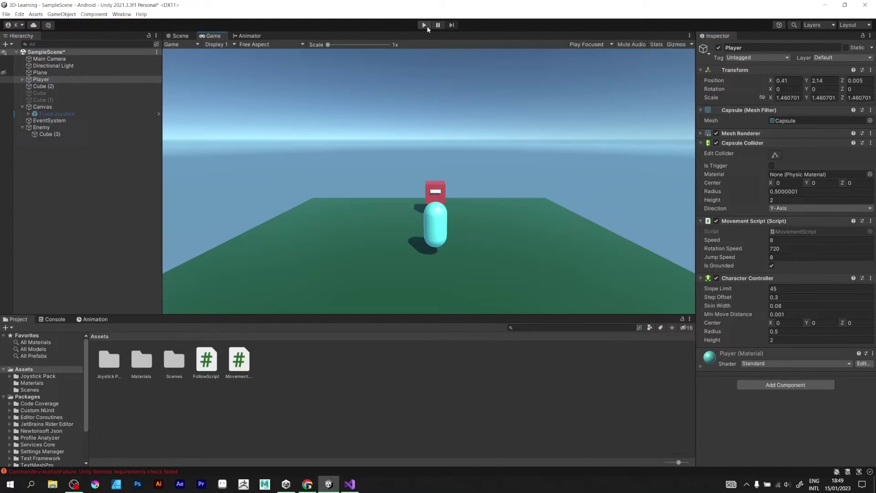
key(d)
key(w)
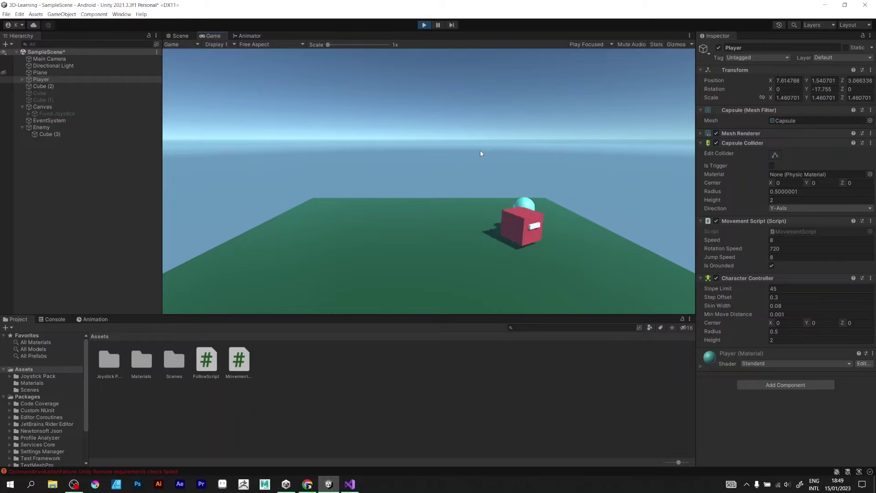
key(a)
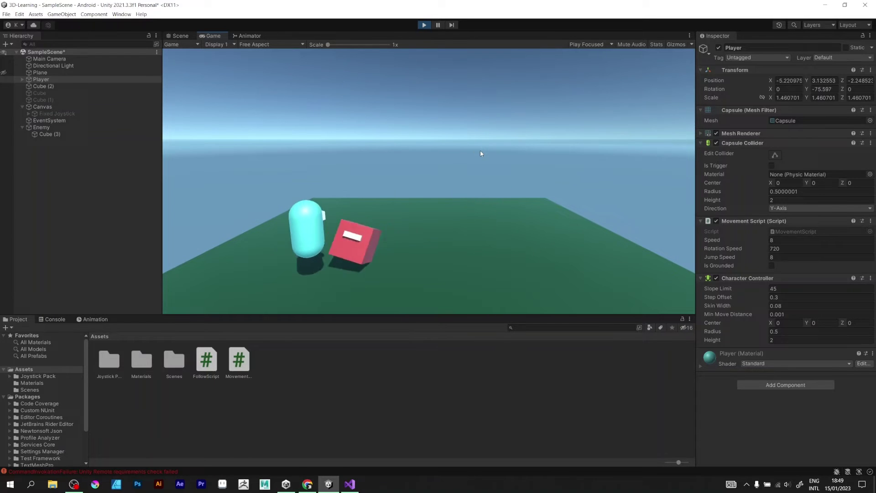
key(s)
key(d)
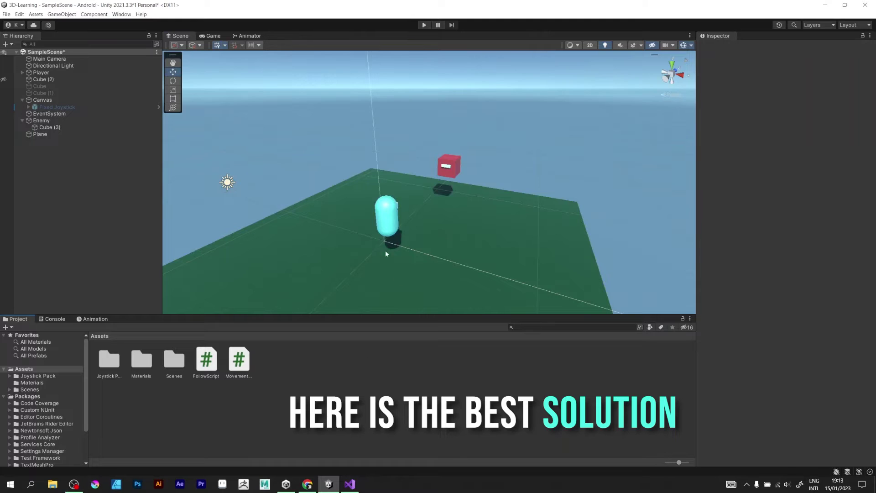
Bake the Plane's NavMesh in Window > AI > Navigation, then play with Enemy selected.
middle_drag(386, 250, 362, 189)
click(359, 195)
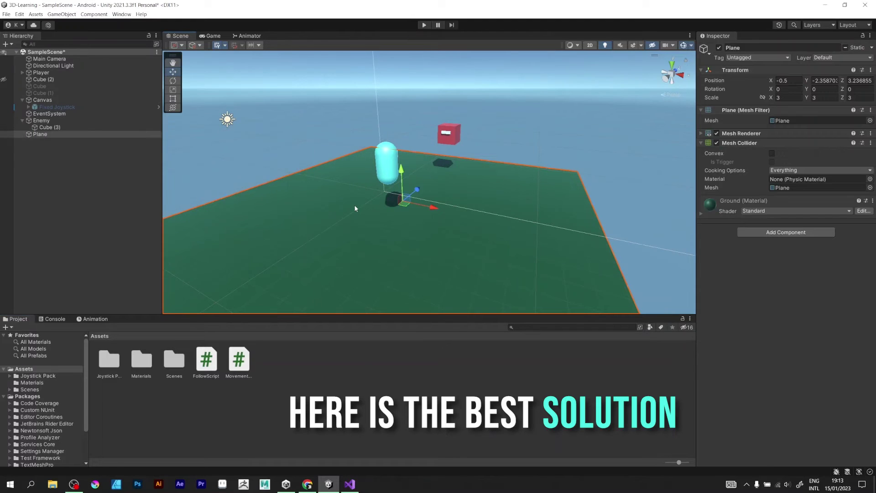
click(122, 15)
mouse_move(125, 192)
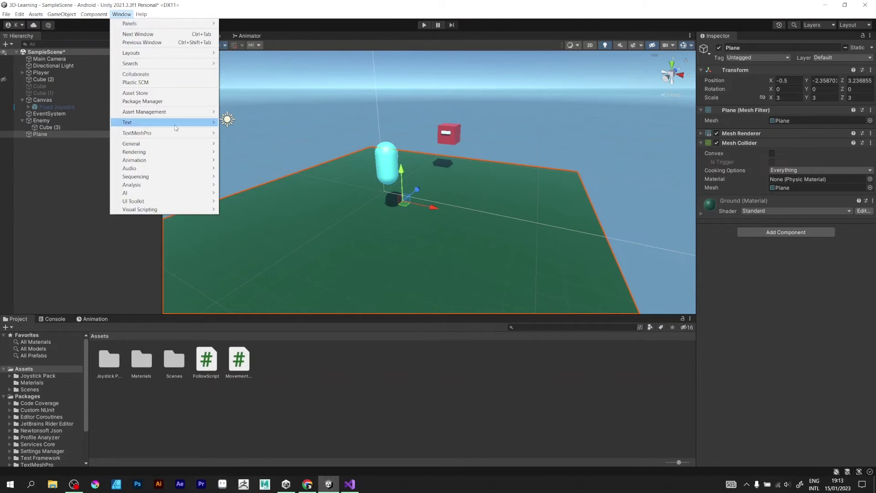
click(234, 194)
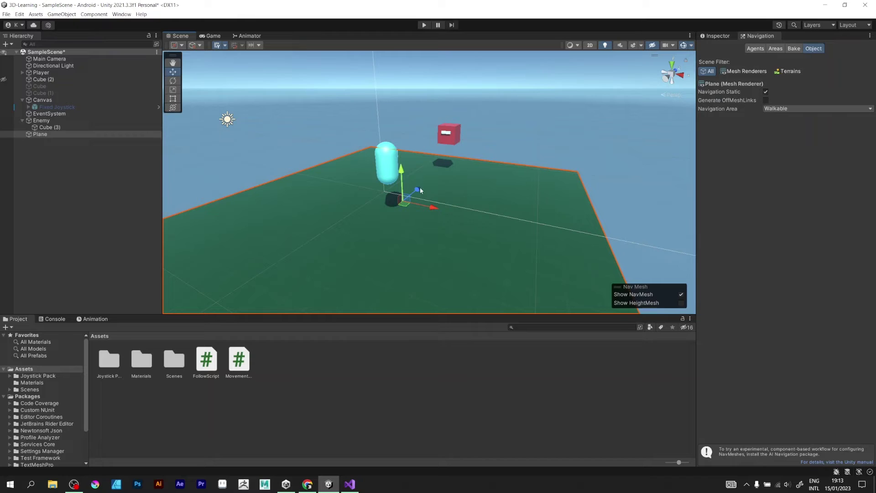
click(792, 49)
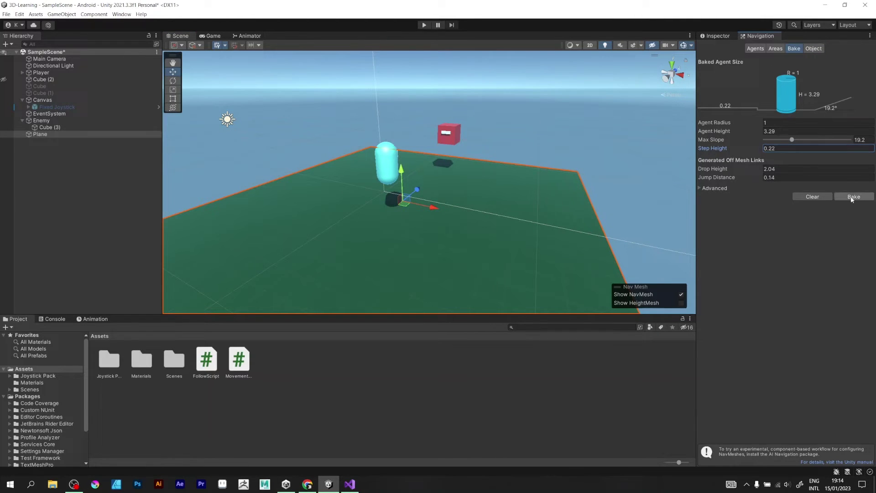
click(853, 197)
scroll(467, 152, down, 5)
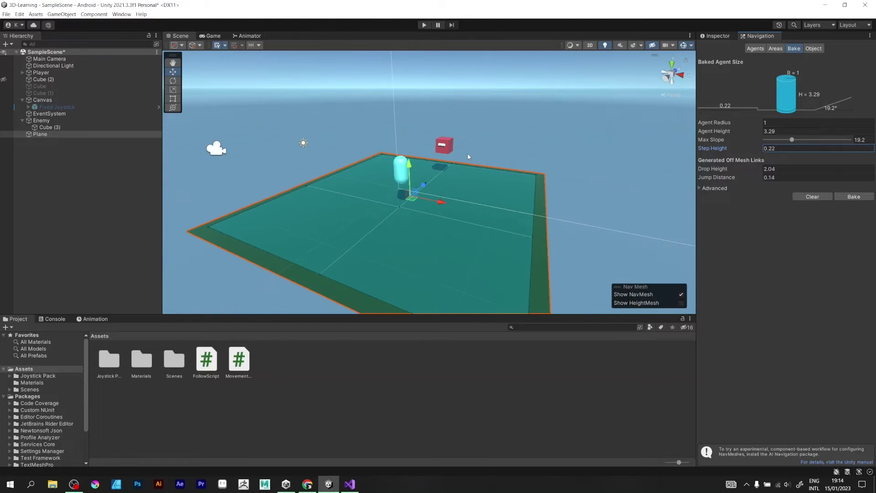
click(43, 121)
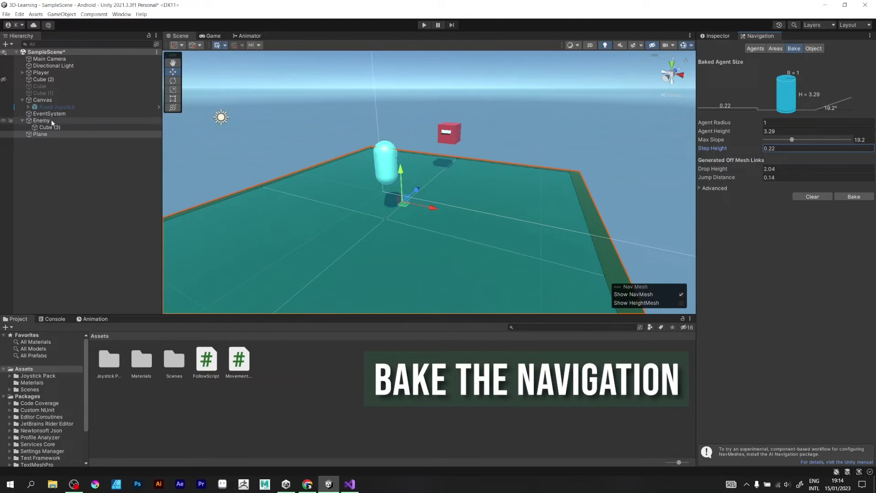
key(ctrl+p)
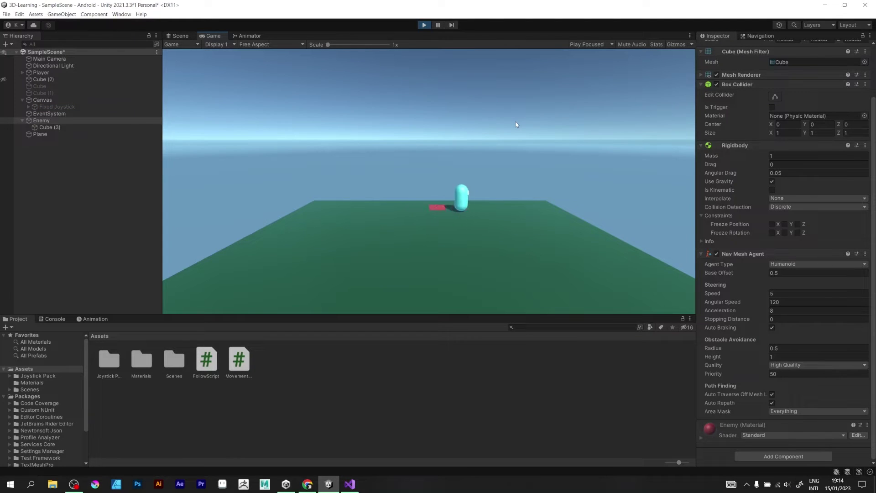
Exit Play mode and open Add Component on the Enemy.
click(424, 24)
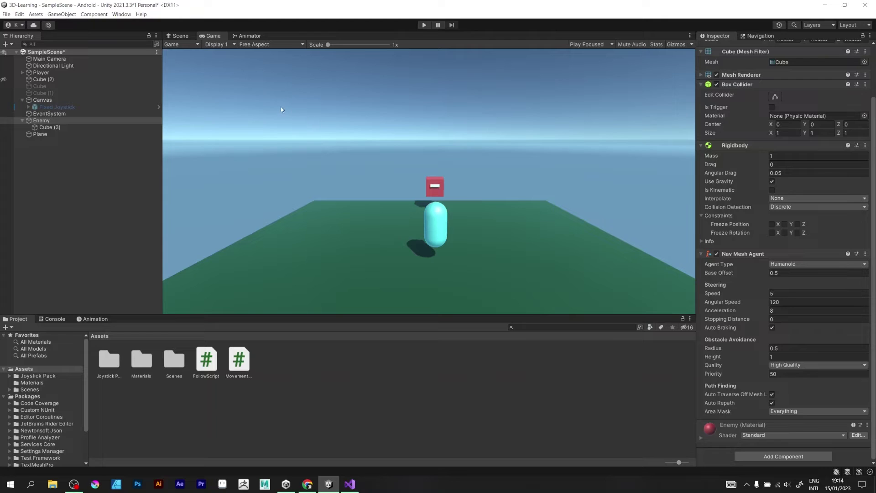
click(749, 456)
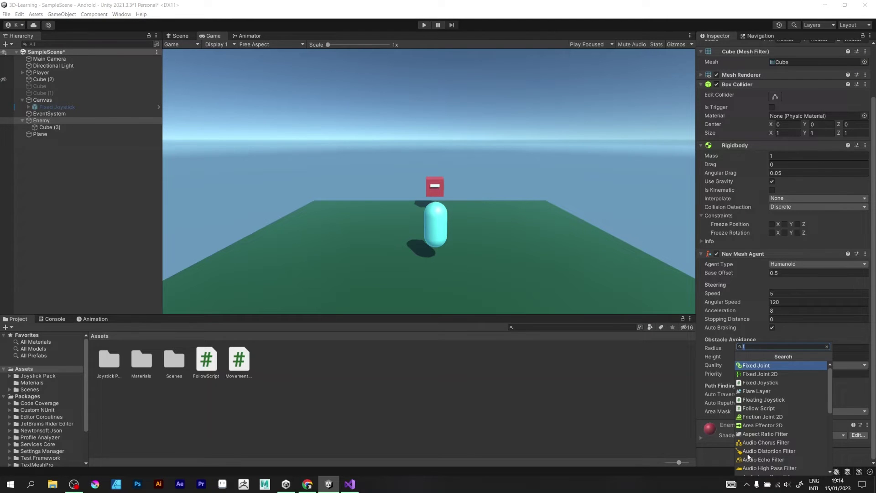
text(EnemyF)
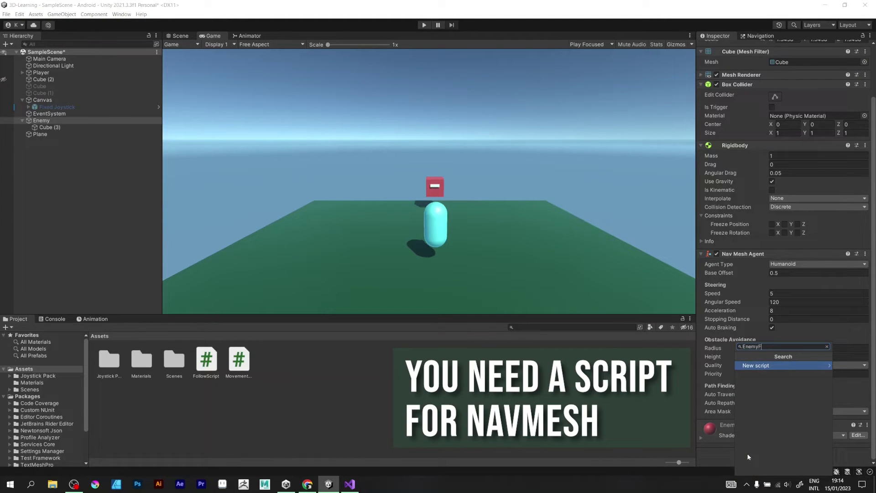
text(ollow)
Create the EnemyFollow script and add 'using UnityEngine.AI;' below the using lines.
key(Return)
click(785, 411)
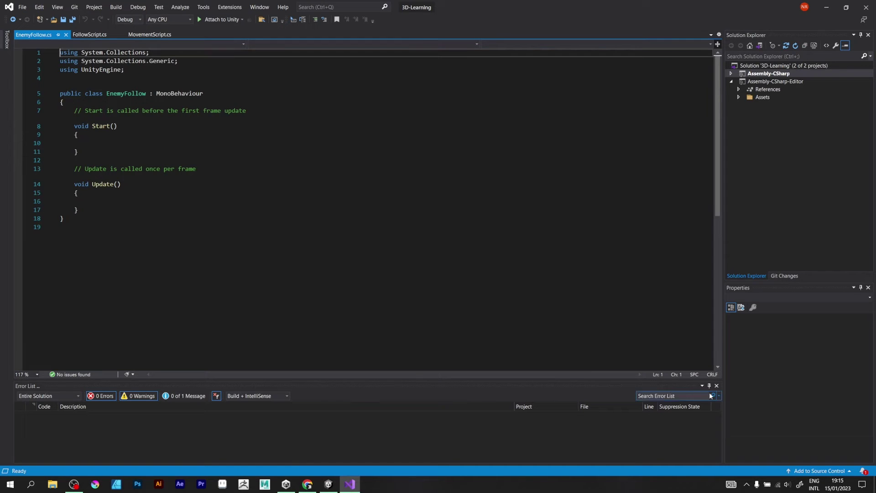
click(212, 142)
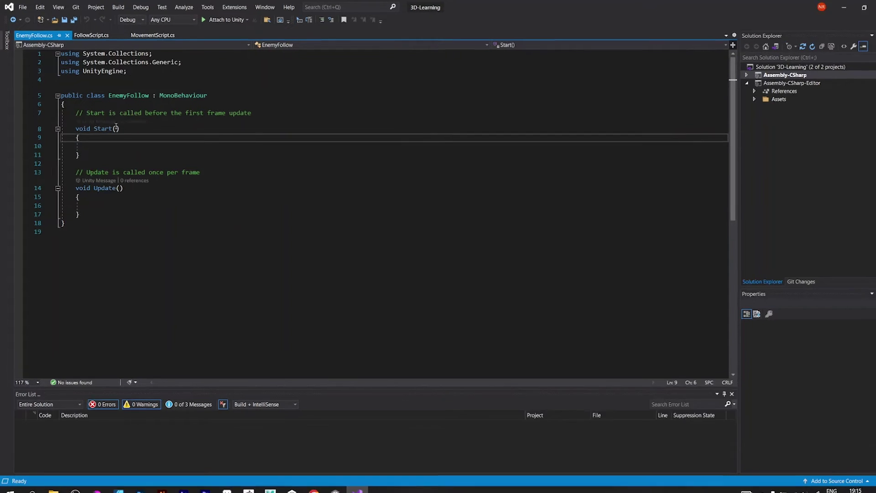
click(97, 77)
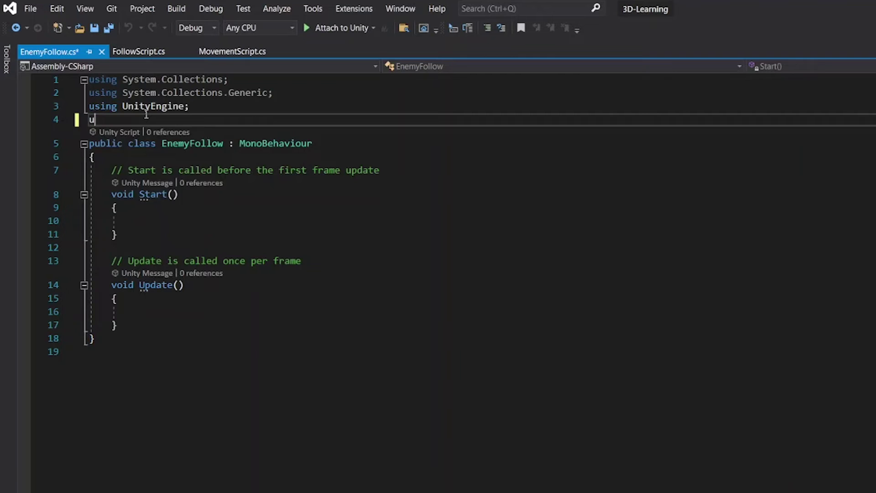
text(usin)
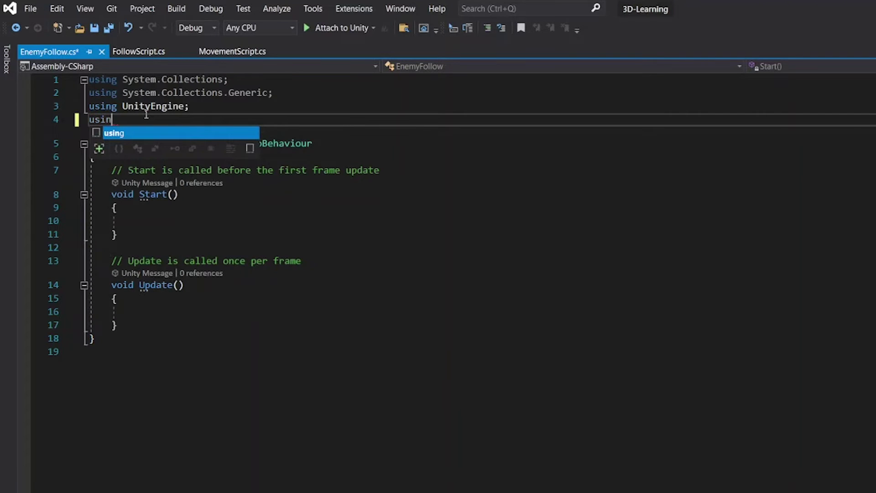
text(g Uni)
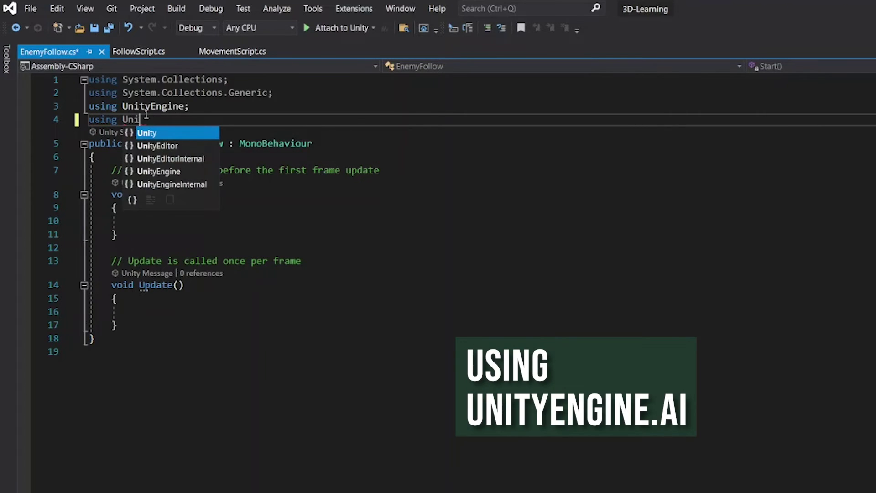
text(tyEn)
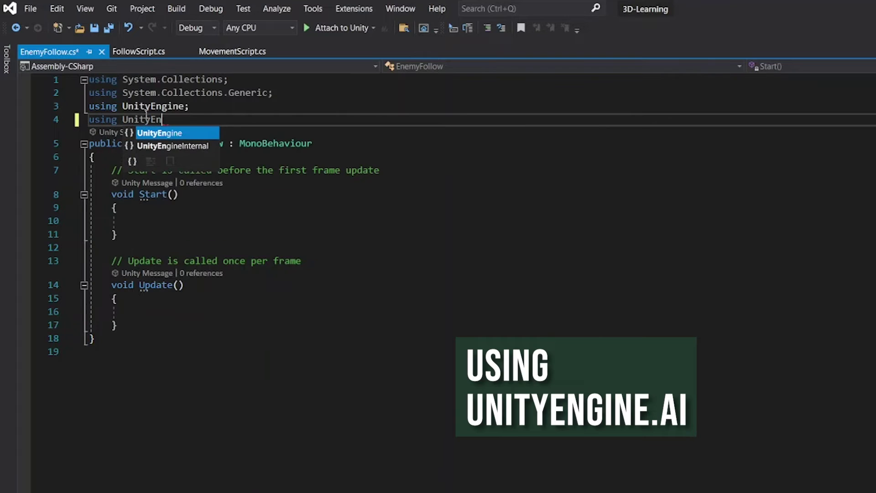
text(gine.AI;)
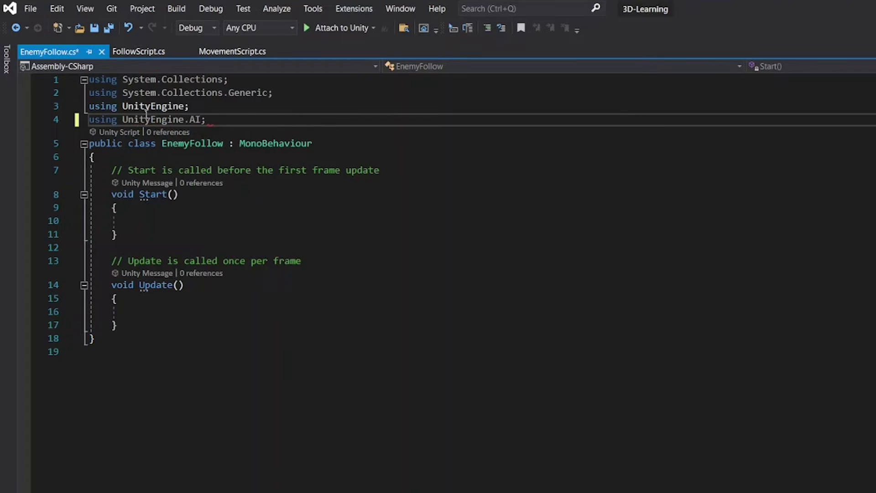
Declare 'public NavMeshAgent enemy;' and 'public Transform player;' in the class body.
key(Down)
key(Down)
key(Down)
key(Up)
key(Return)
key(Return)
key(Return)
key(Up)
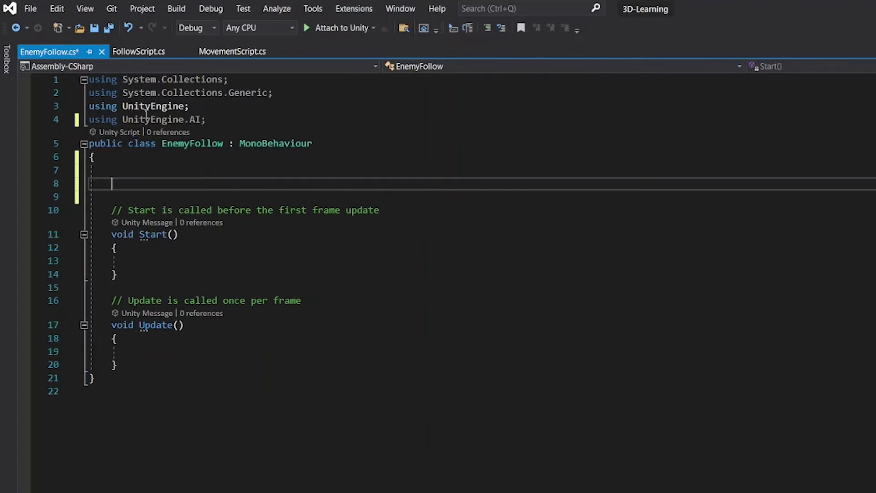
key(BackSpace)
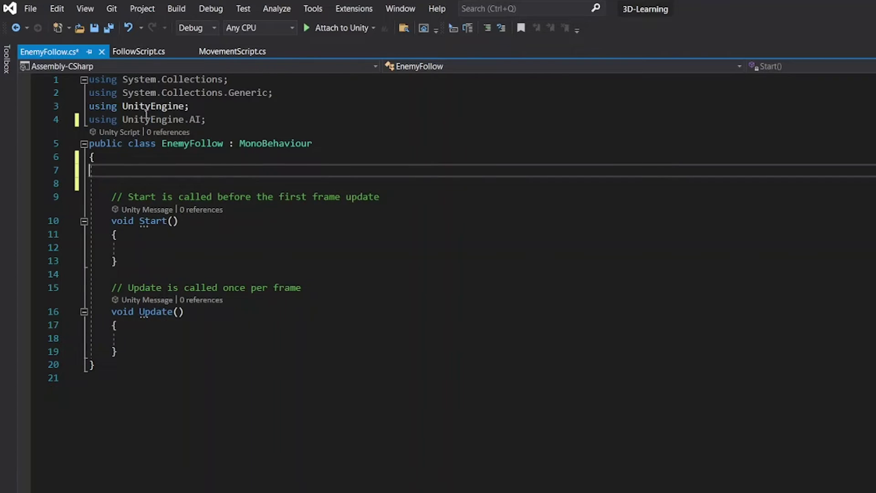
text(public N)
text(avM)
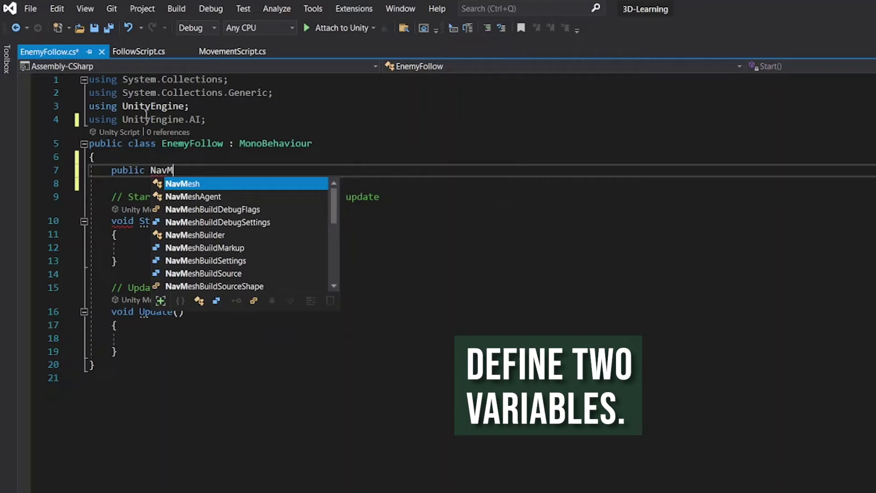
text(eshAgent)
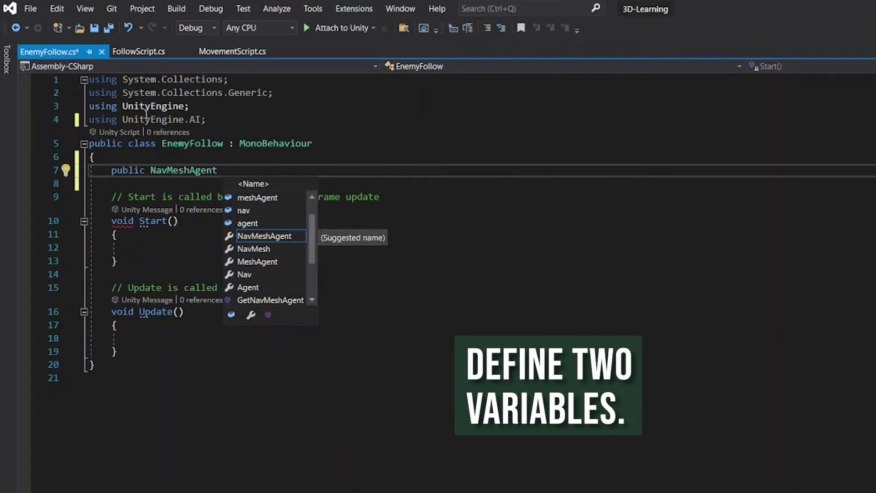
text( enemy)
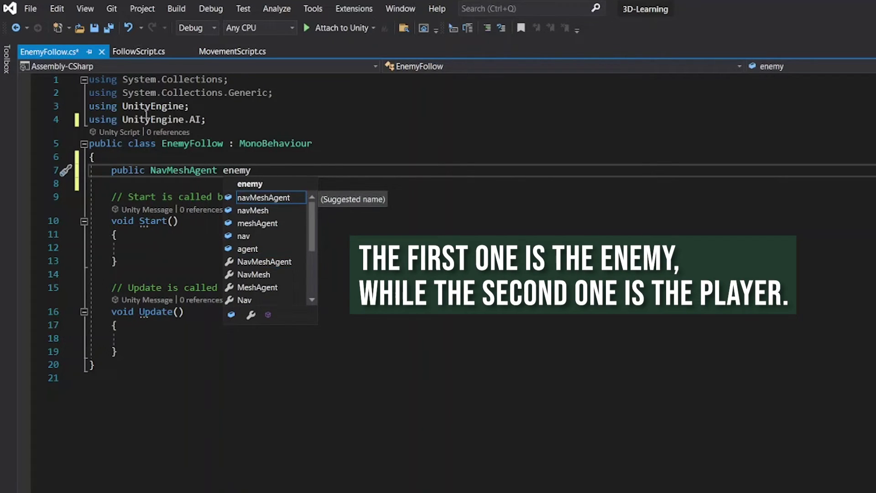
text(';)
key(Return)
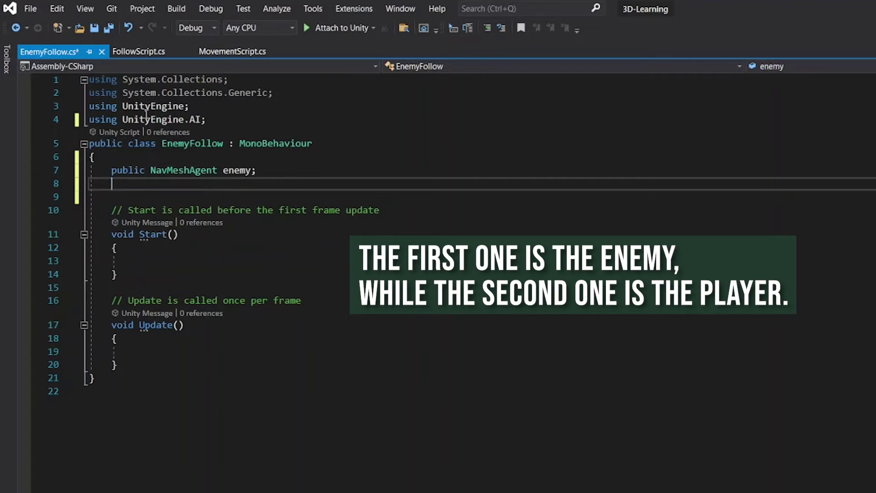
text(public T)
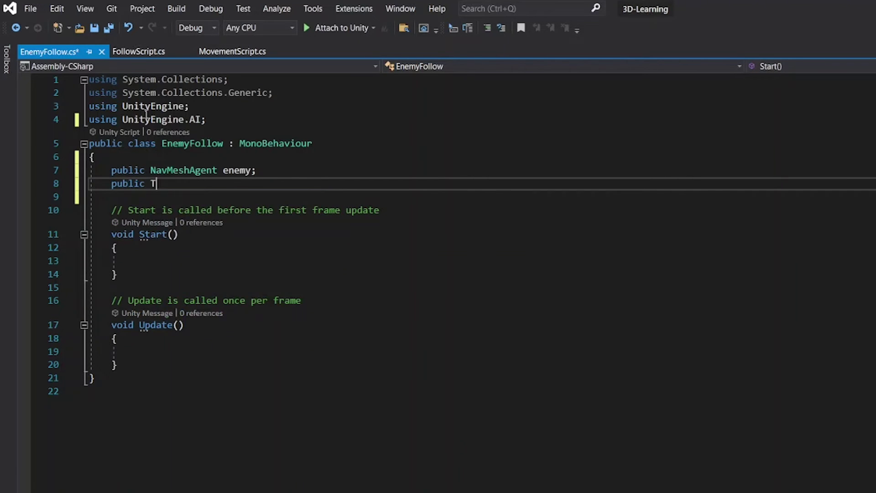
text(ransform pl)
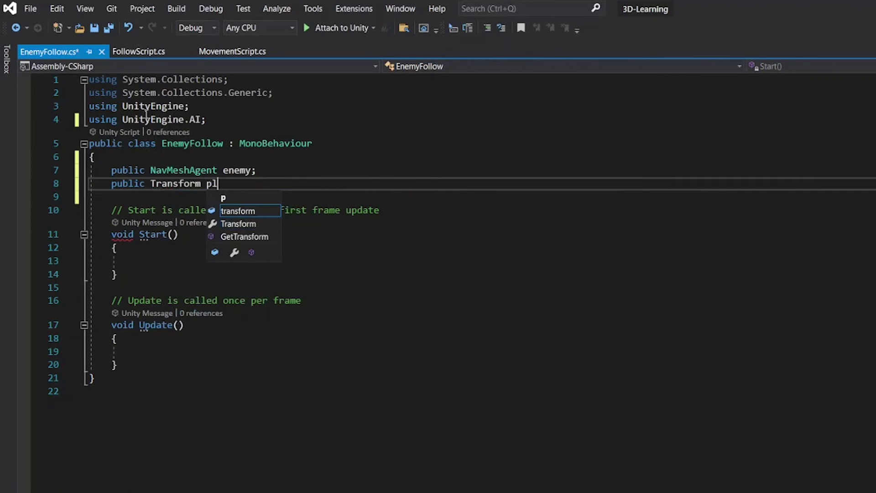
text(ayer;)
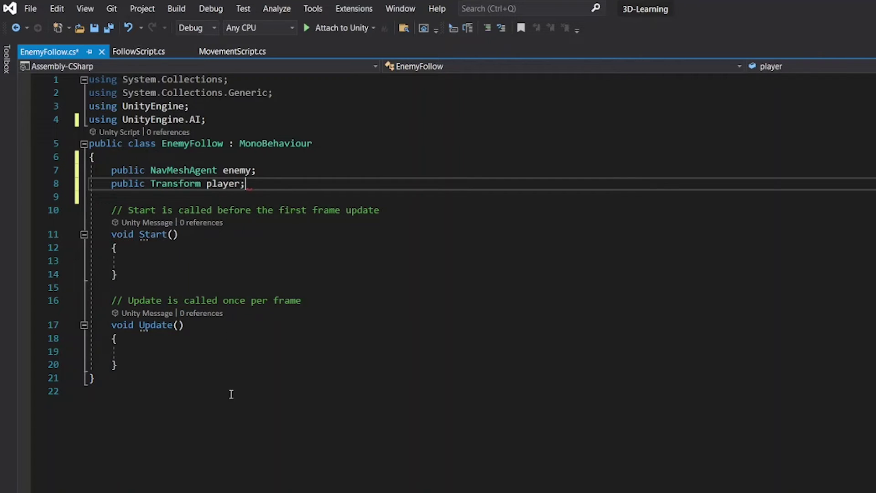
click(231, 361)
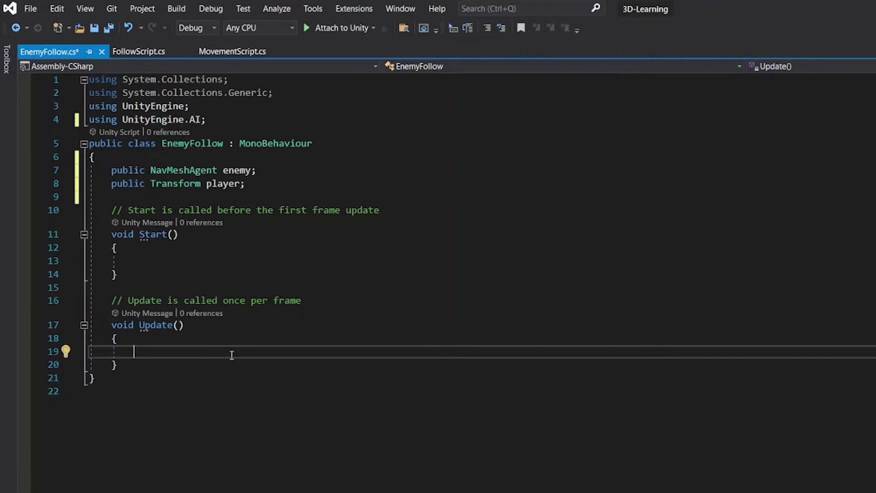
text(enemy.set)
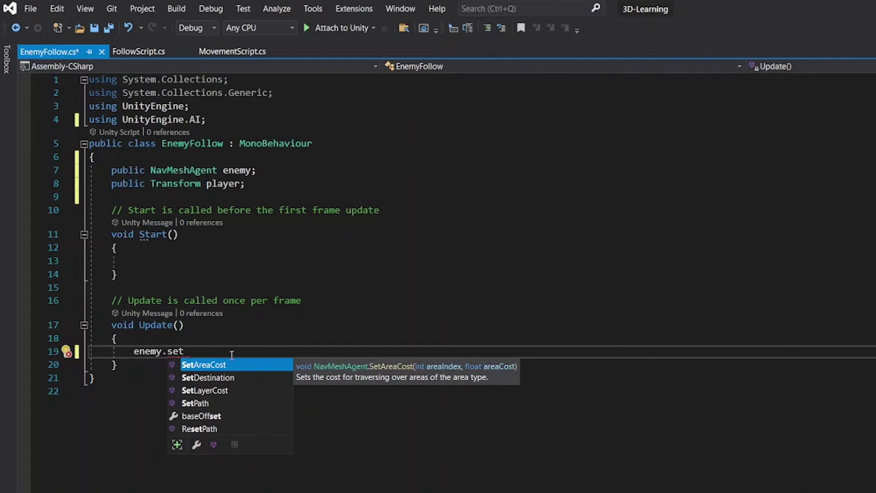
text(Destination)
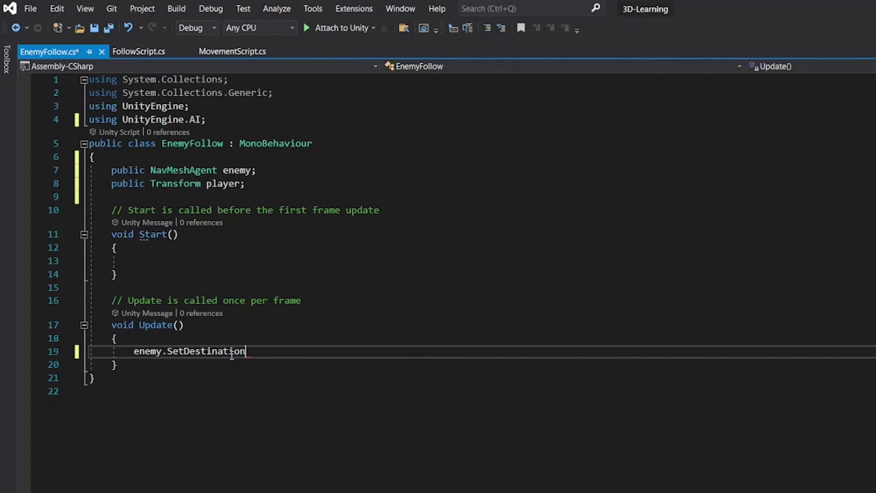
text(()
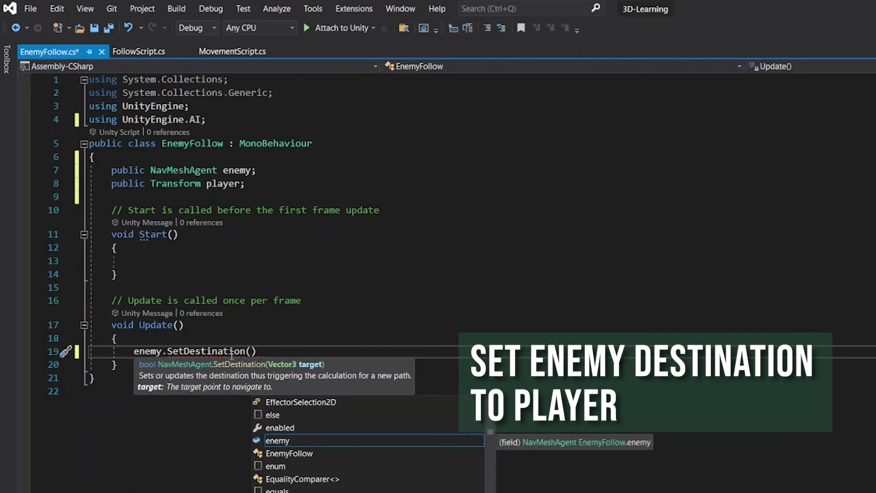
text(pl)
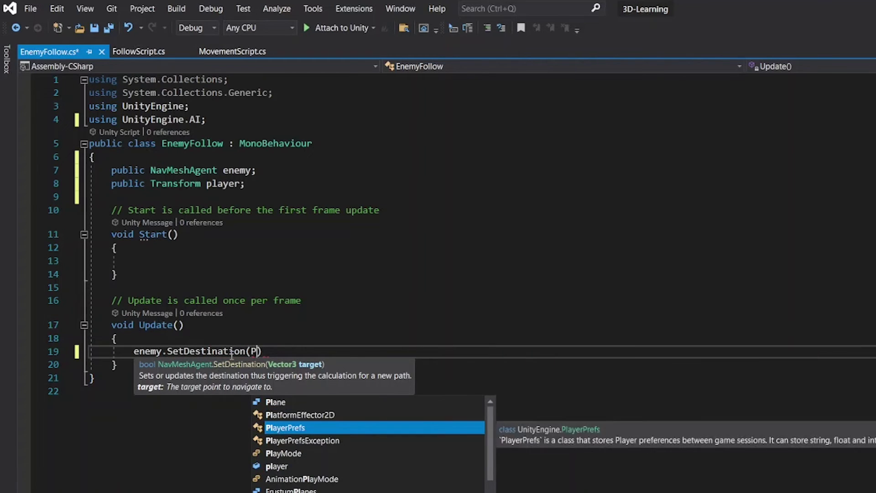
text(ayer.positi)
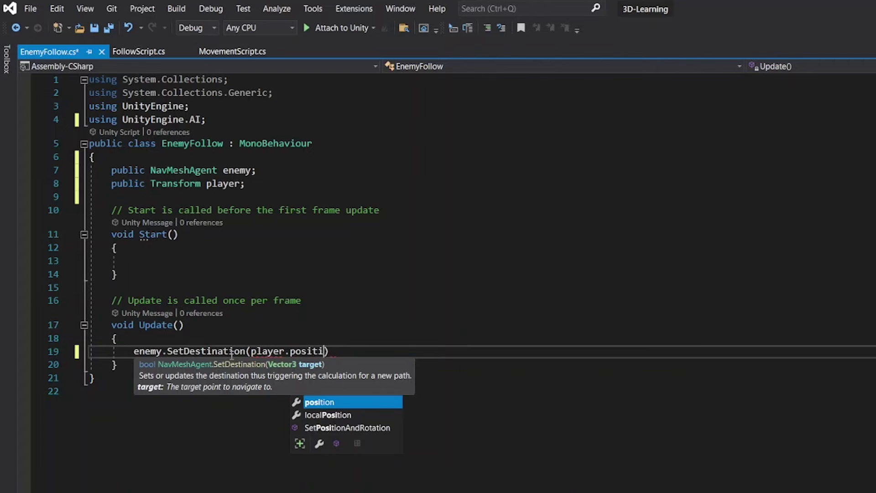
text();)
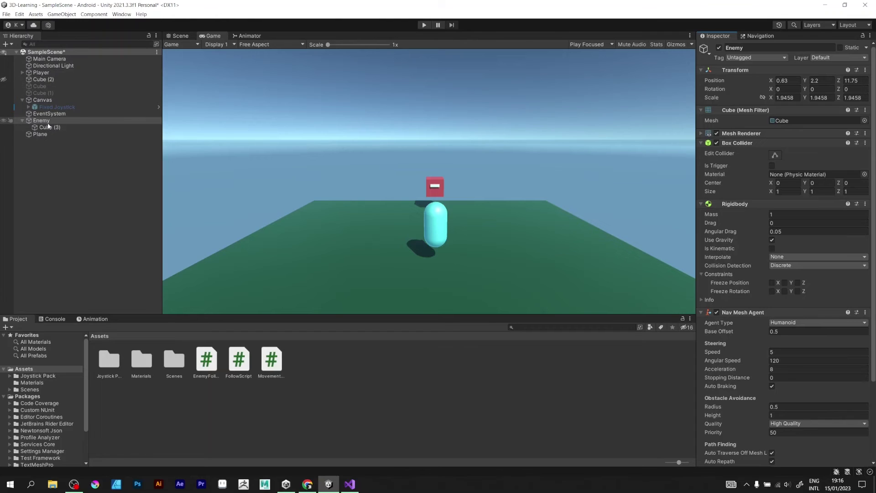
Adjust the Enemy in the Scene view, then start a Game view play test of the chase.
key(ctrl+1)
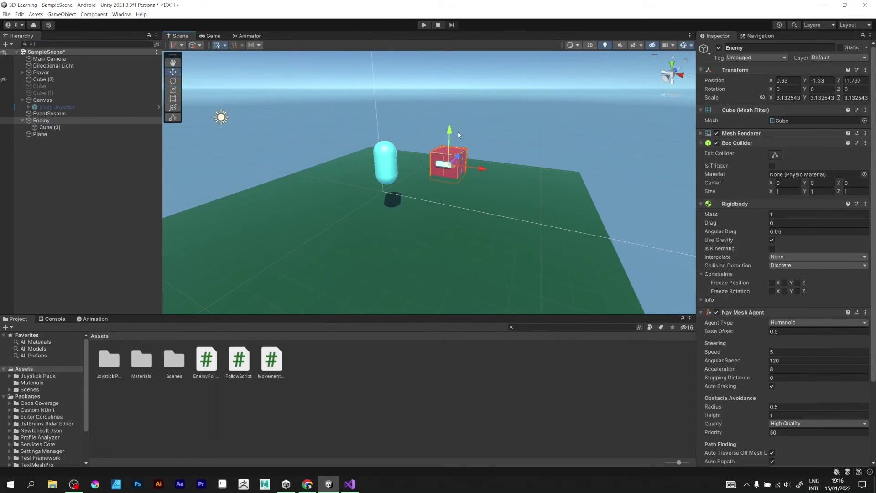
click(387, 148)
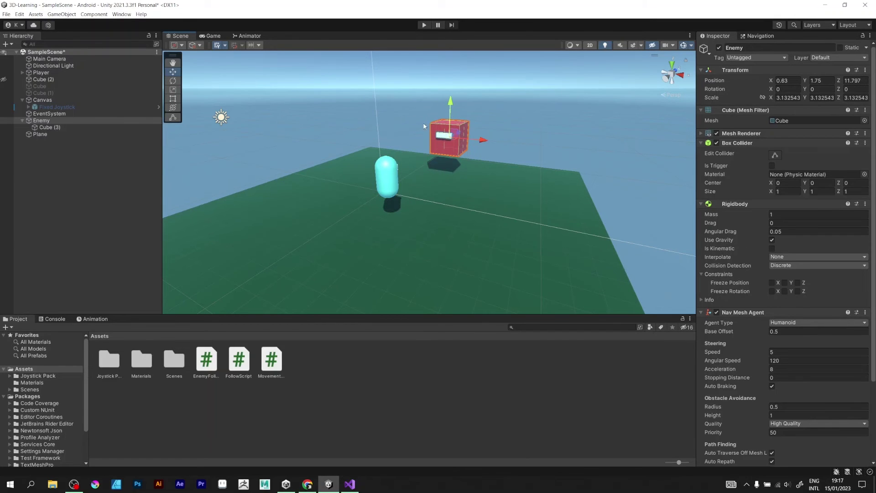
key(ctrl+2)
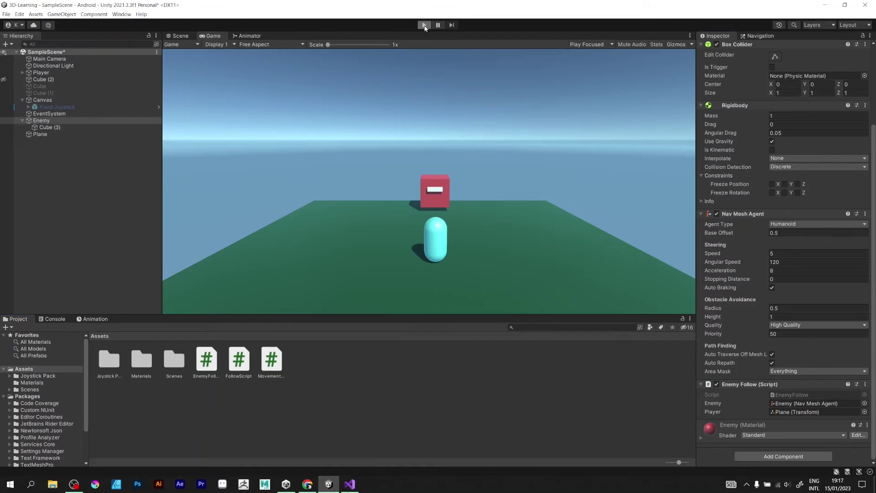
click(425, 25)
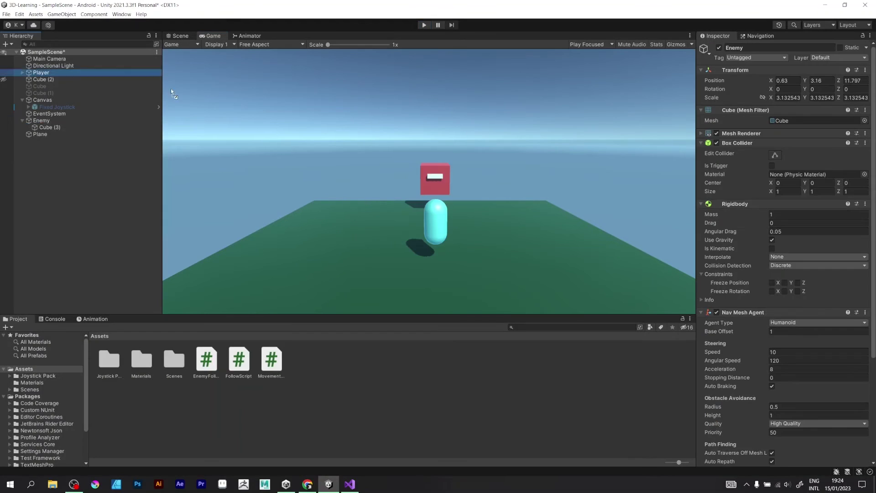
scroll(792, 452, down, 3)
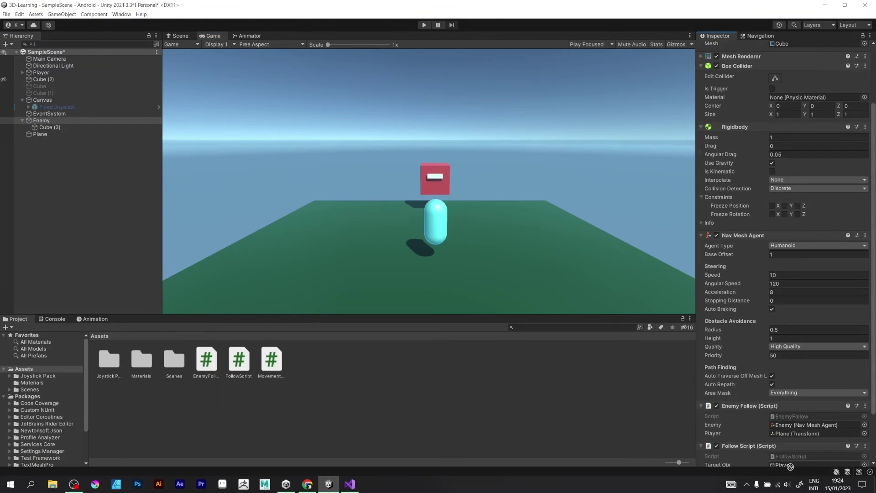
scroll(792, 466, down, 1)
scroll(784, 407, down, 1)
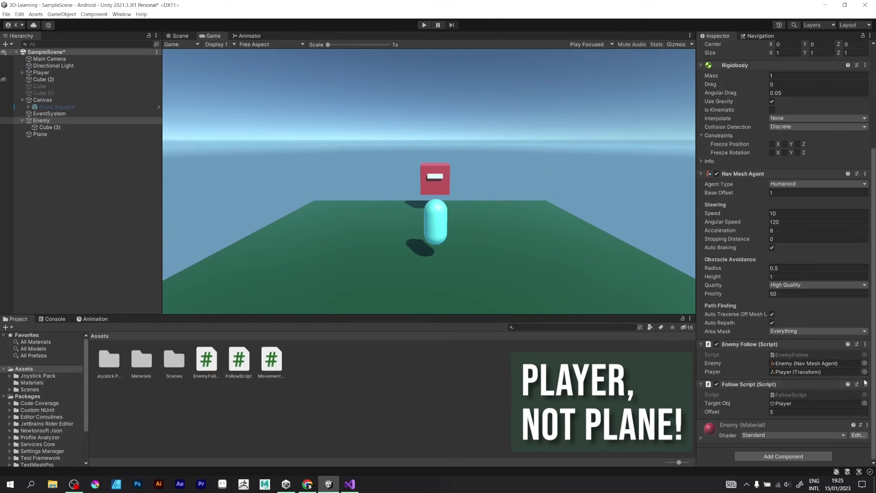
Remove Follow Script from the Enemy and Enemy Follow from the Player, then replay with Enemy selected.
click(866, 384)
click(821, 312)
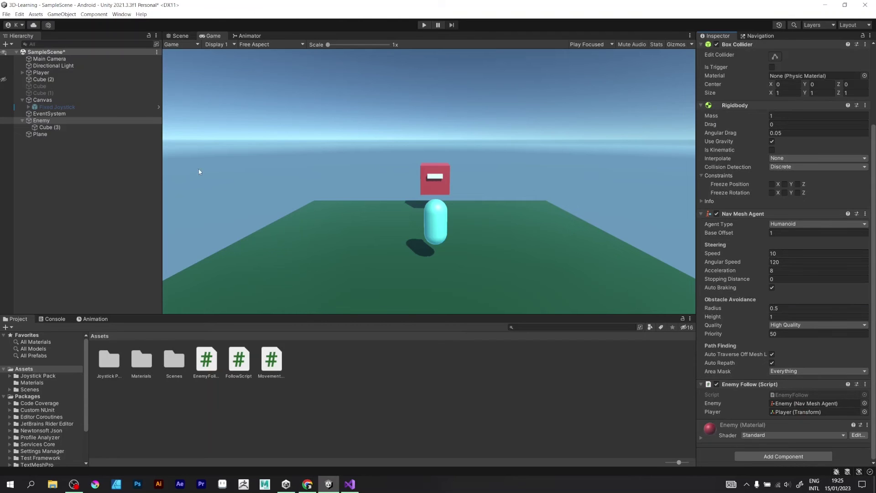
click(42, 73)
click(870, 352)
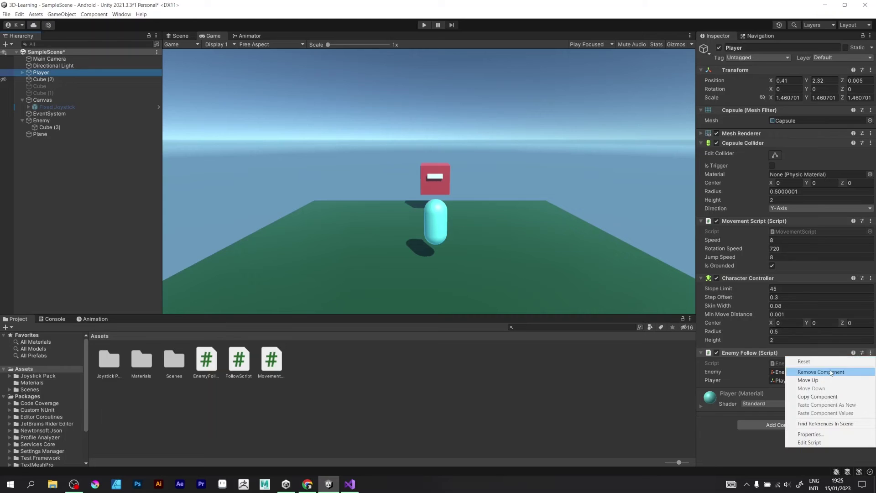
click(815, 371)
click(42, 121)
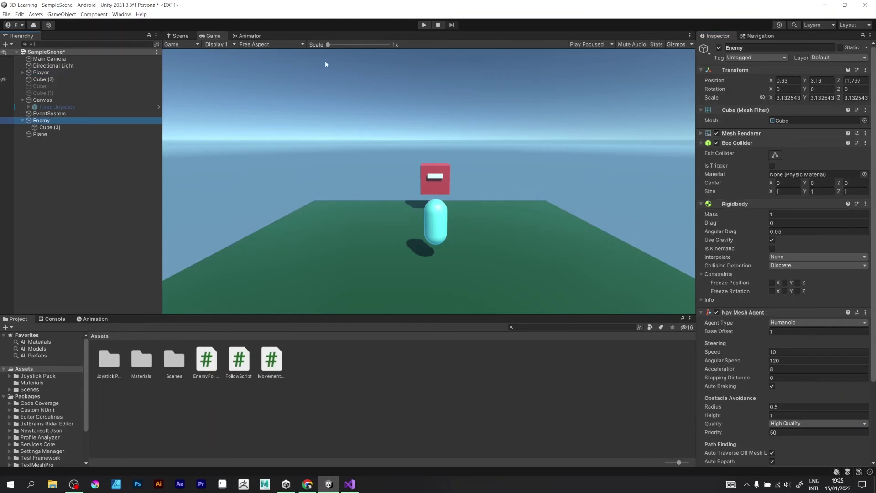
click(423, 25)
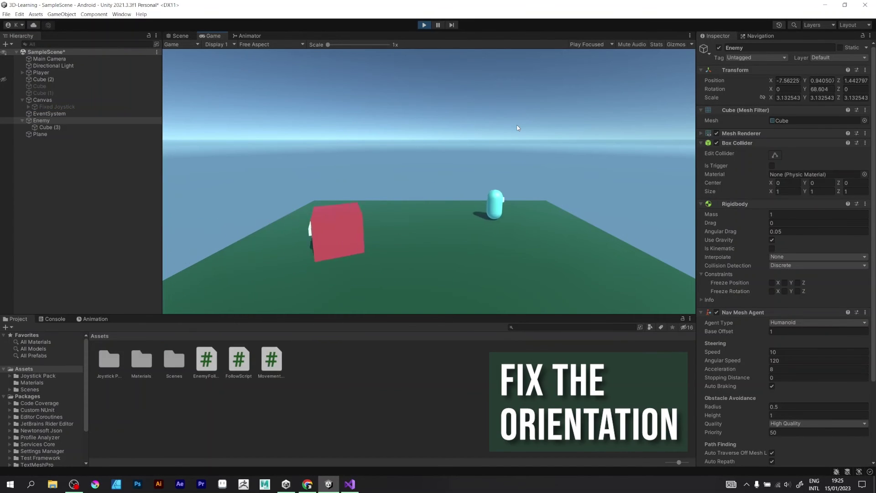
Stop play, move the Enemy's white eye Cube (3) to Z 0.52, and replay.
key(ctrl+p)
click(494, 126)
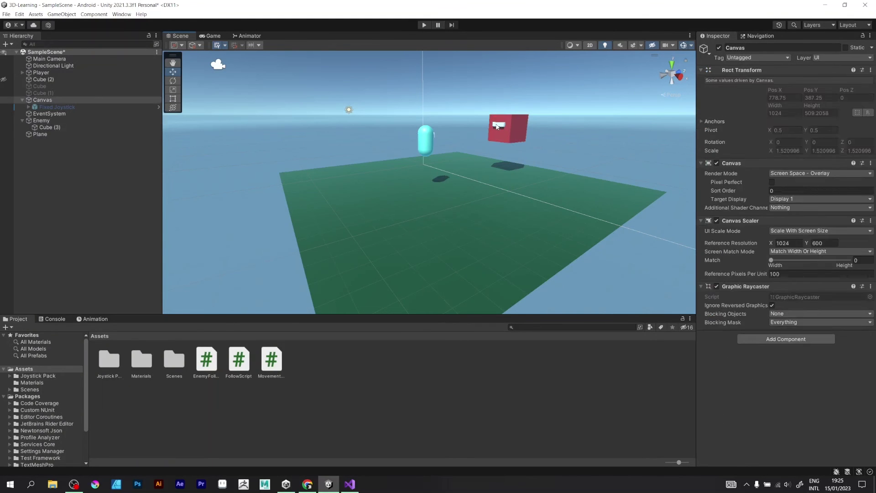
click(510, 122)
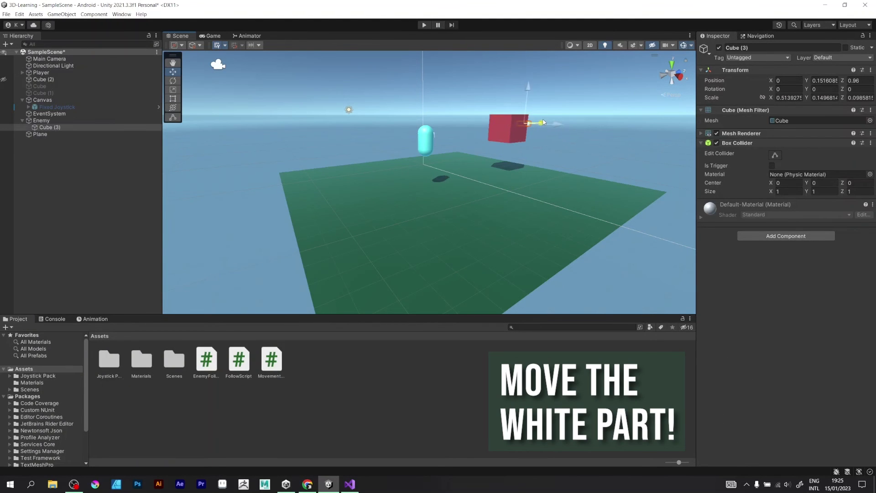
drag(540, 123, 441, 71)
click(425, 26)
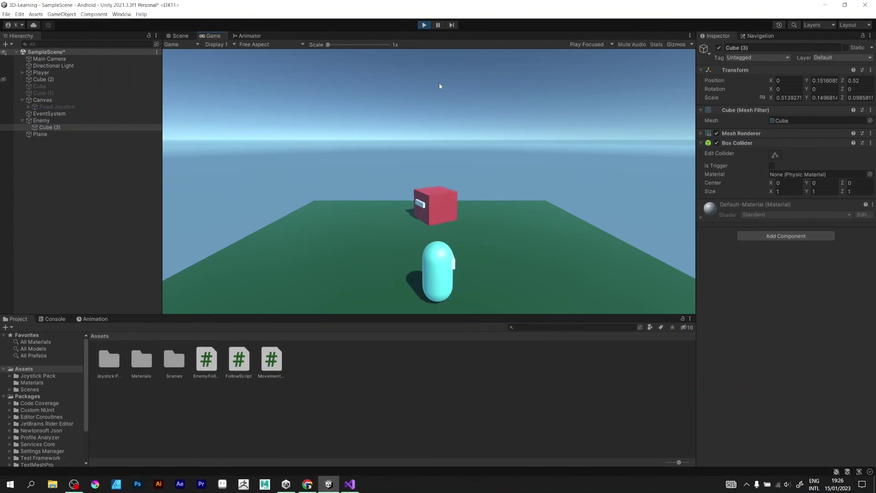
Drive the player capsule around with D, A, W and S while the enemy cube chases.
key(d)
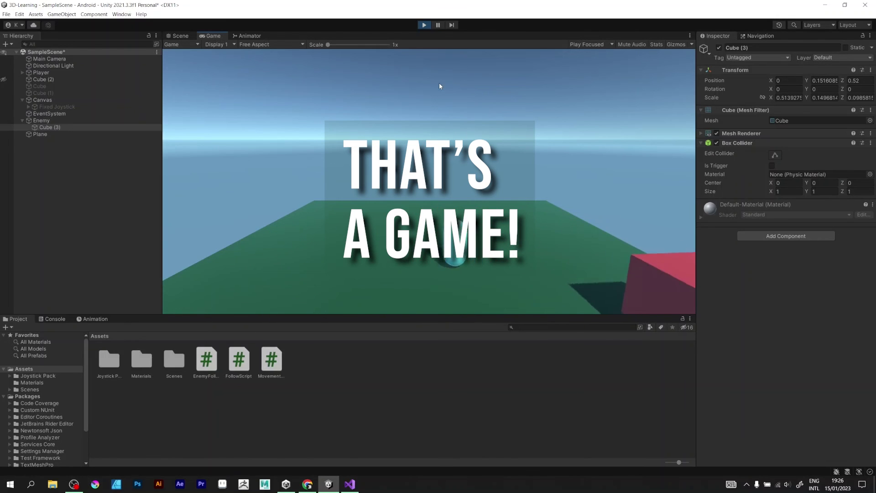
key(a)
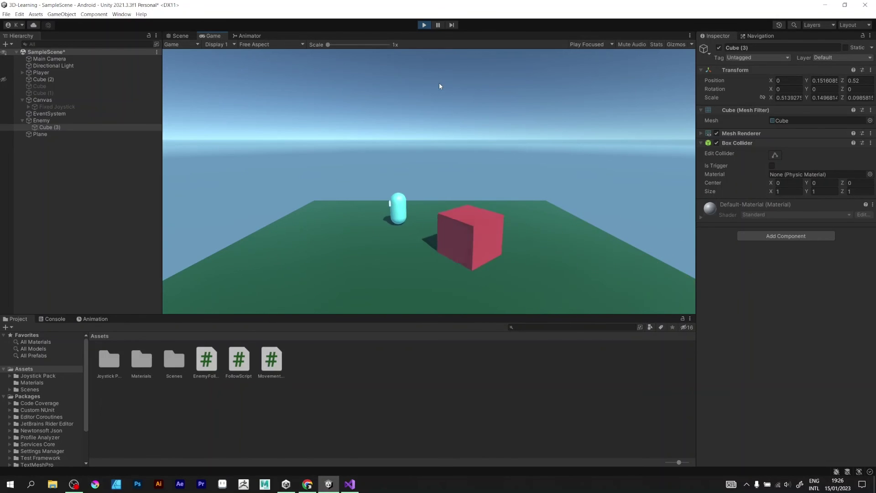
key(d)
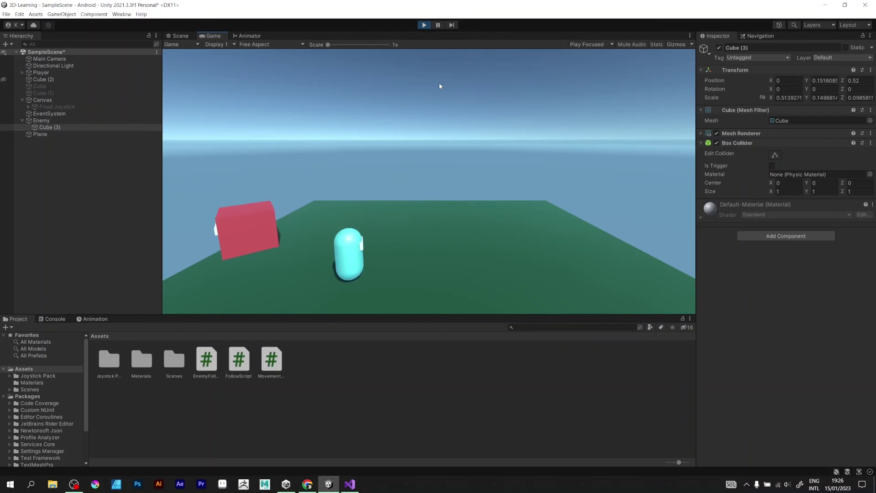
key(w)
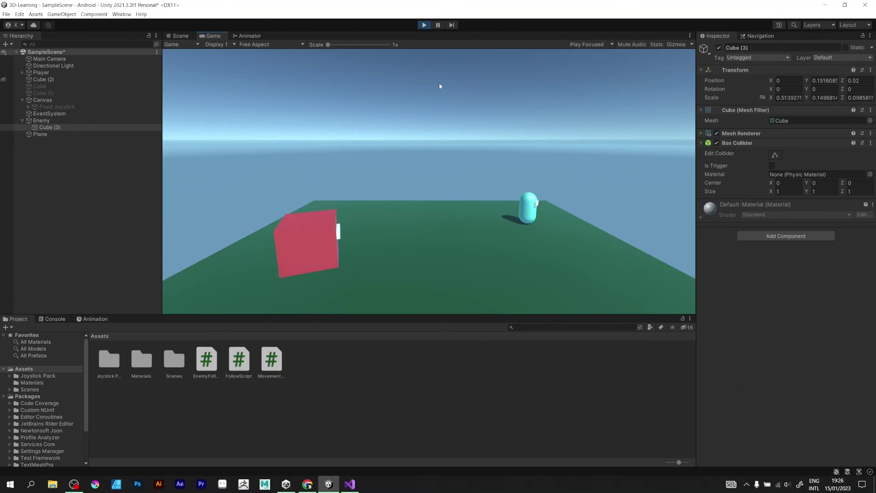
key(s)
key(w)
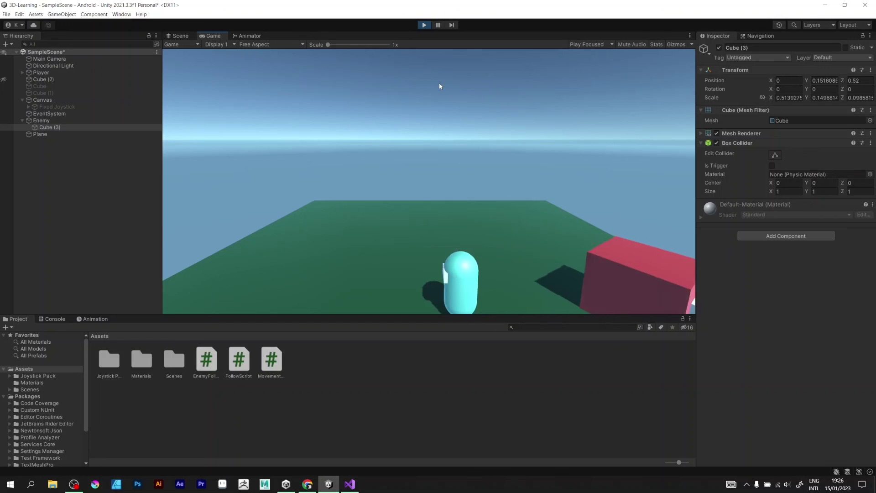